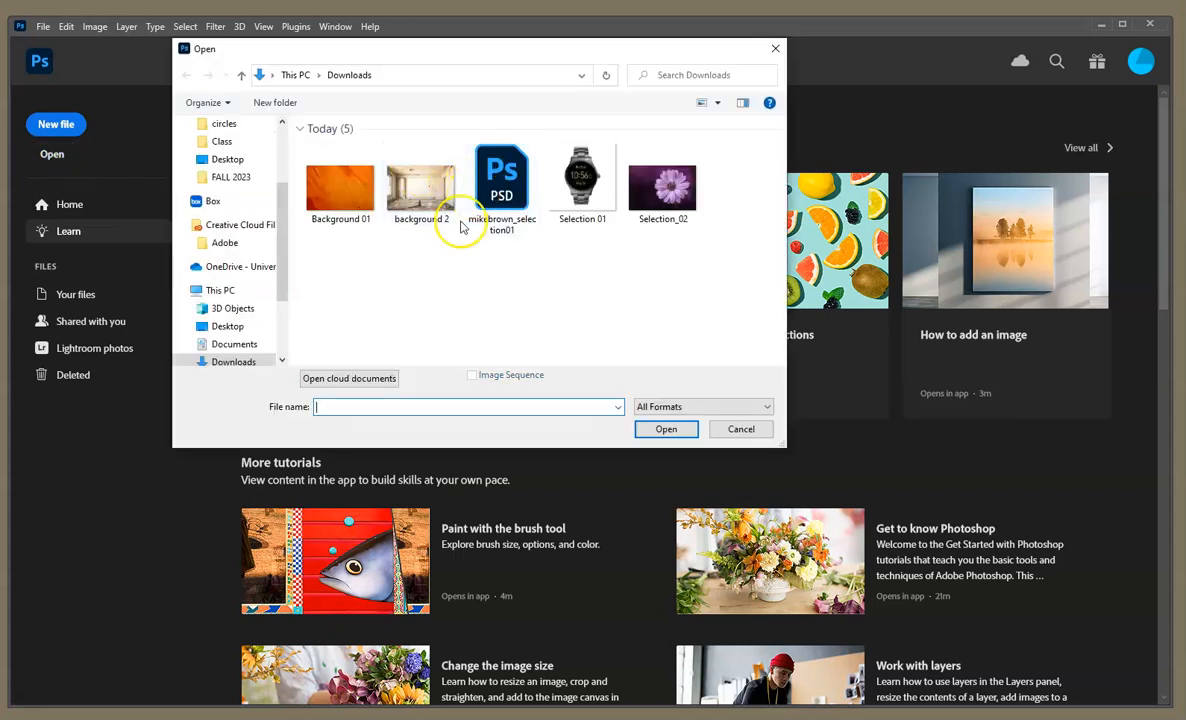
Step: Open the Selection_02 image and unlock its Background layer so it becomes a regular layer
{"action": "left_click", "coordinate": [658, 211]}
{"action": "left_click", "coordinate": [678, 438]}
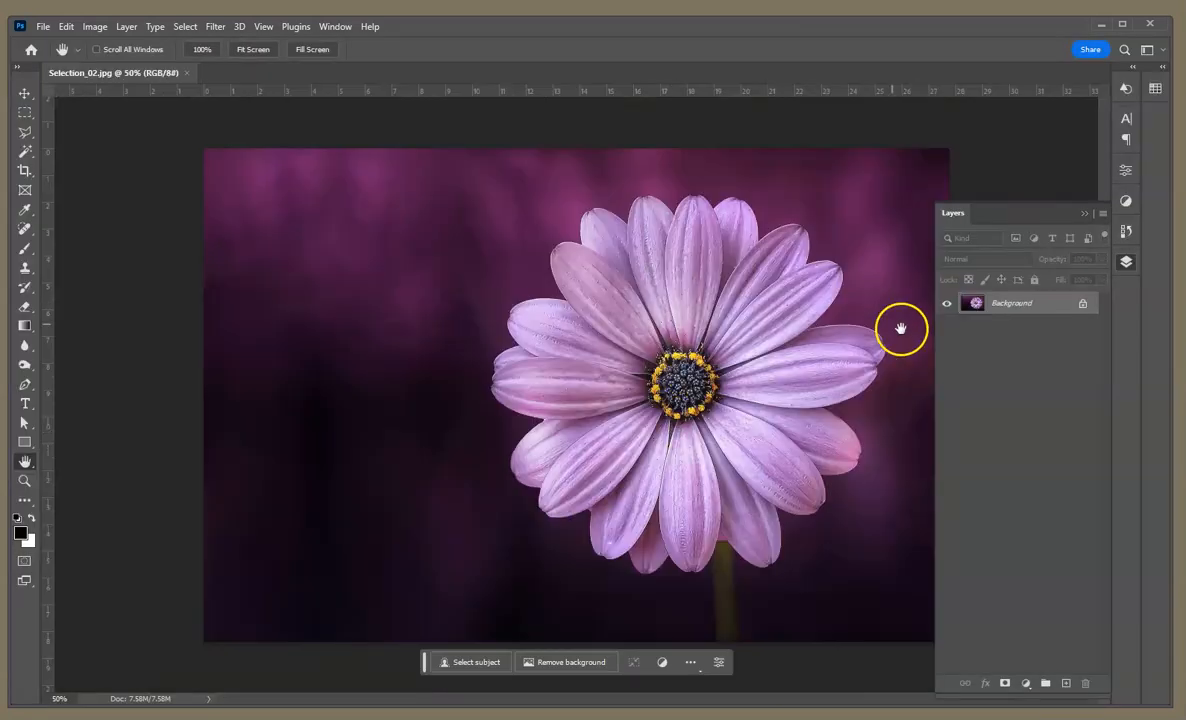
{"action": "left_click", "coordinate": [1030, 304]}
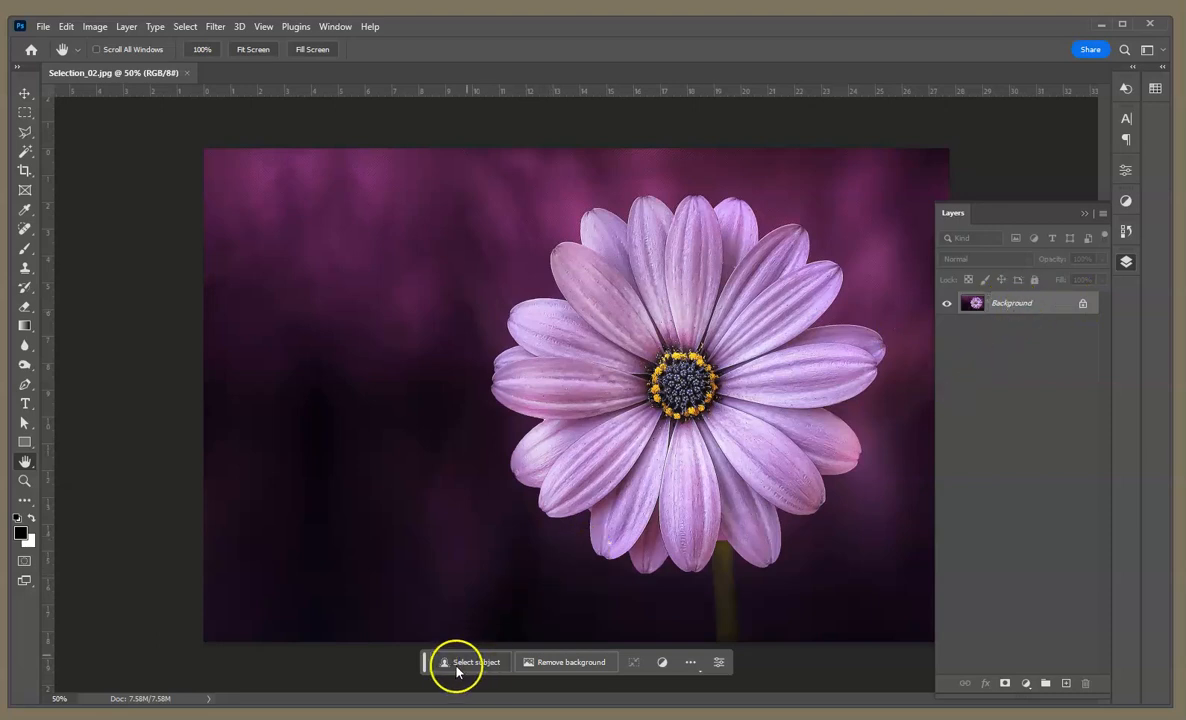
{"action": "left_click", "coordinate": [1084, 305]}
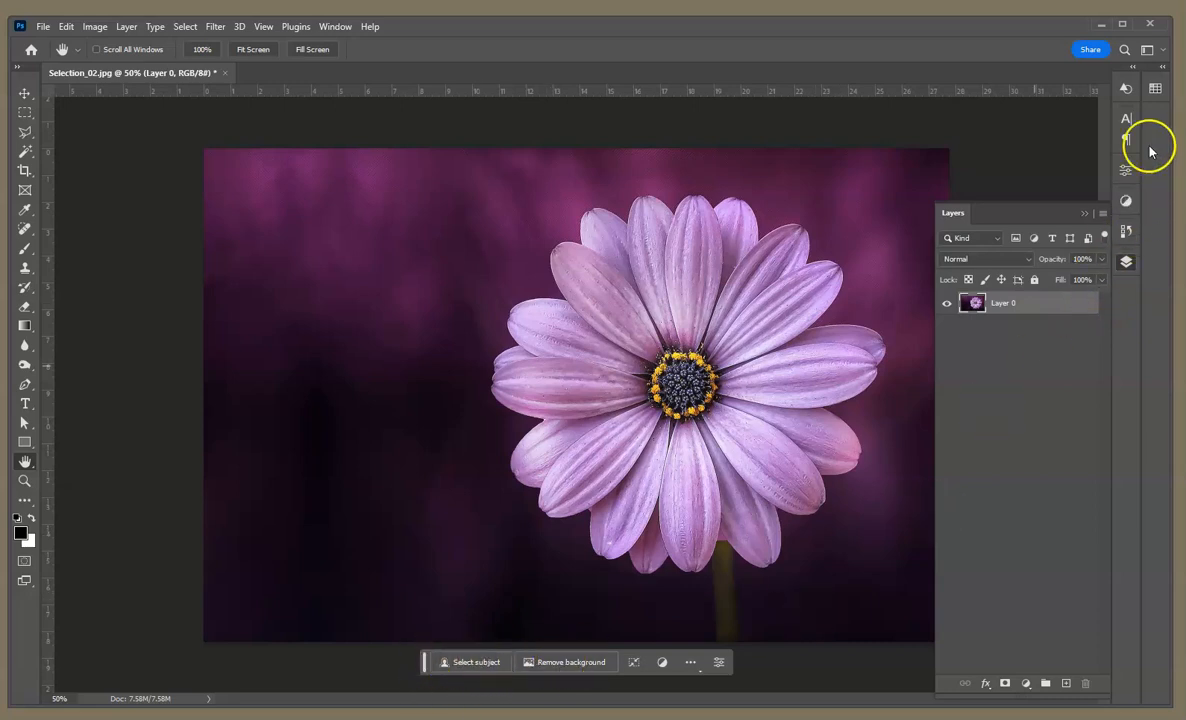
Step: Select the purple flower automatically with Select Subject
{"action": "left_click", "coordinate": [1127, 171]}
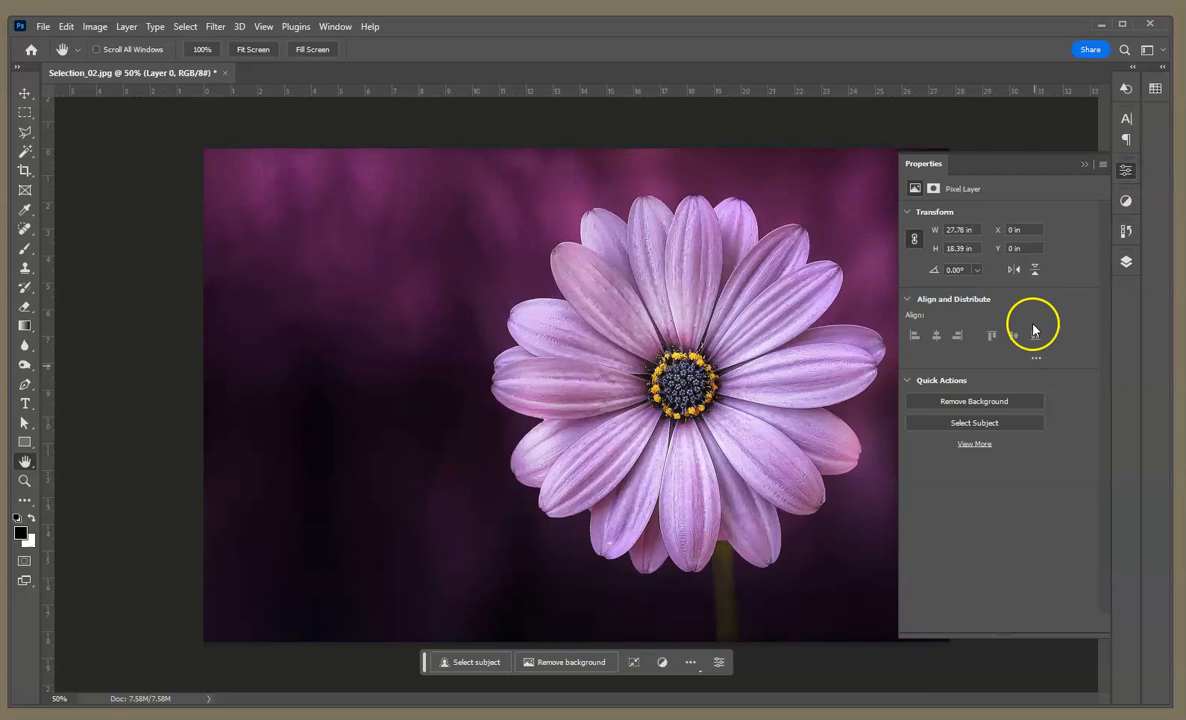
{"action": "left_click", "coordinate": [1085, 165]}
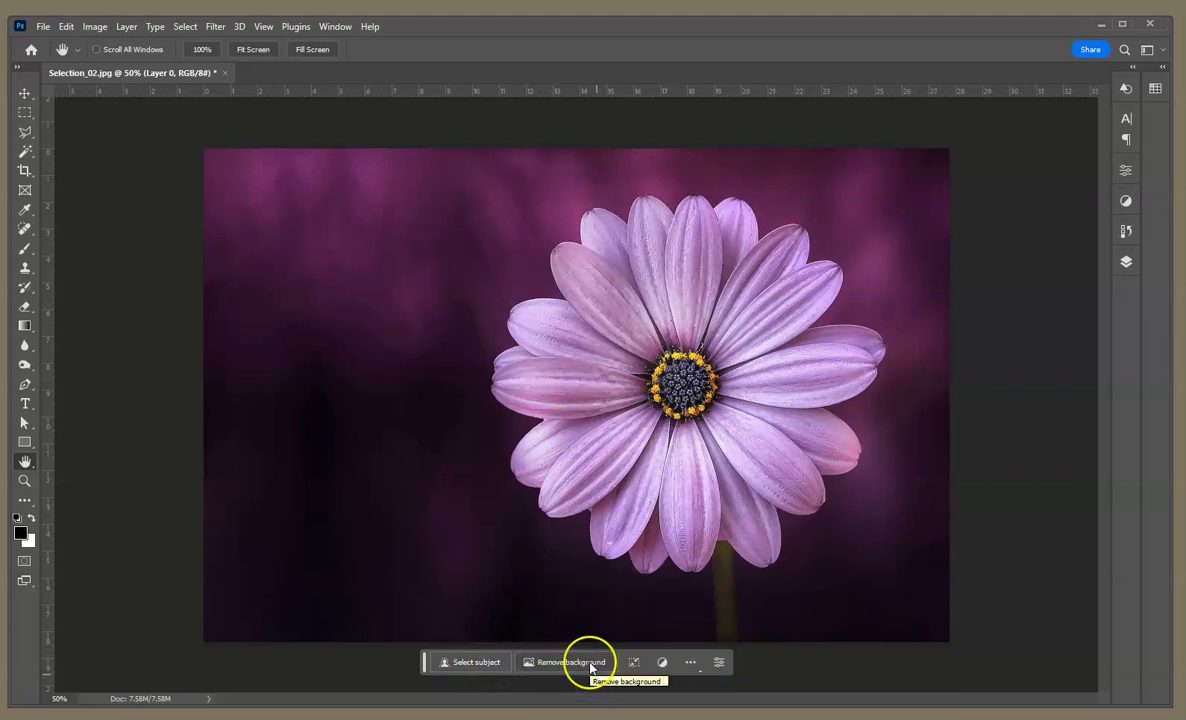
{"action": "left_click", "coordinate": [479, 668]}
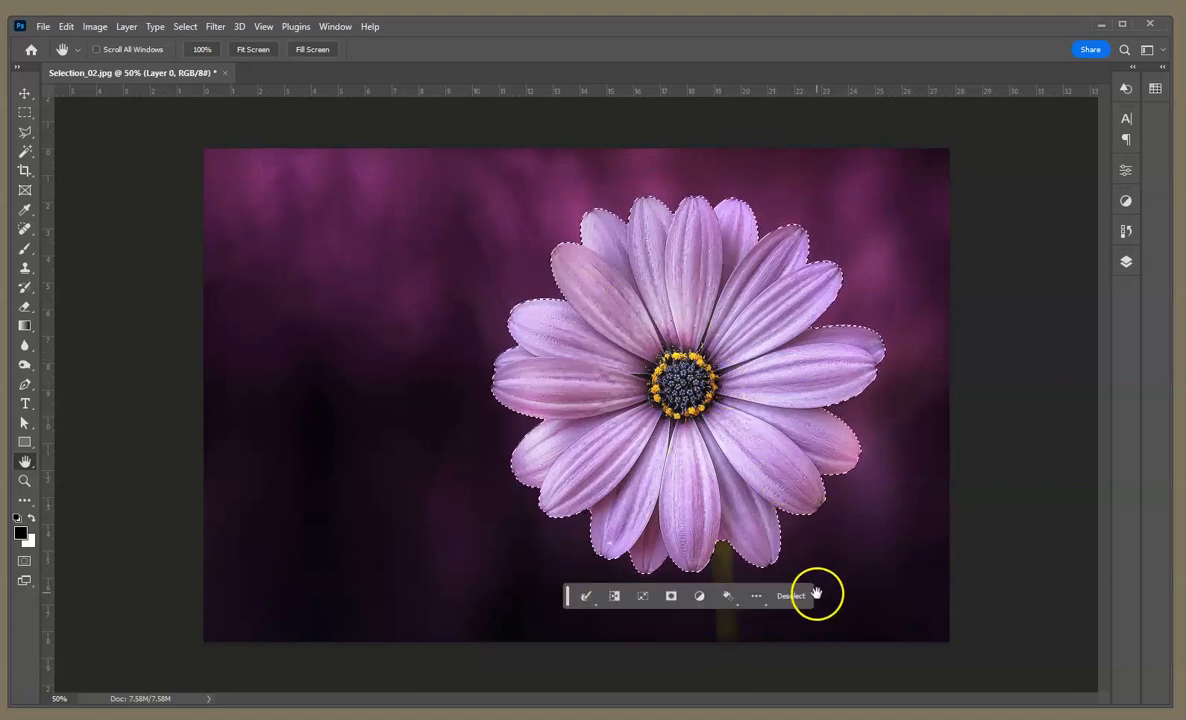
Step: Refine the flower selection in Select and Mask with Smooth at 9 and Feather at 1.5 px
{"action": "left_click", "coordinate": [192, 31]}
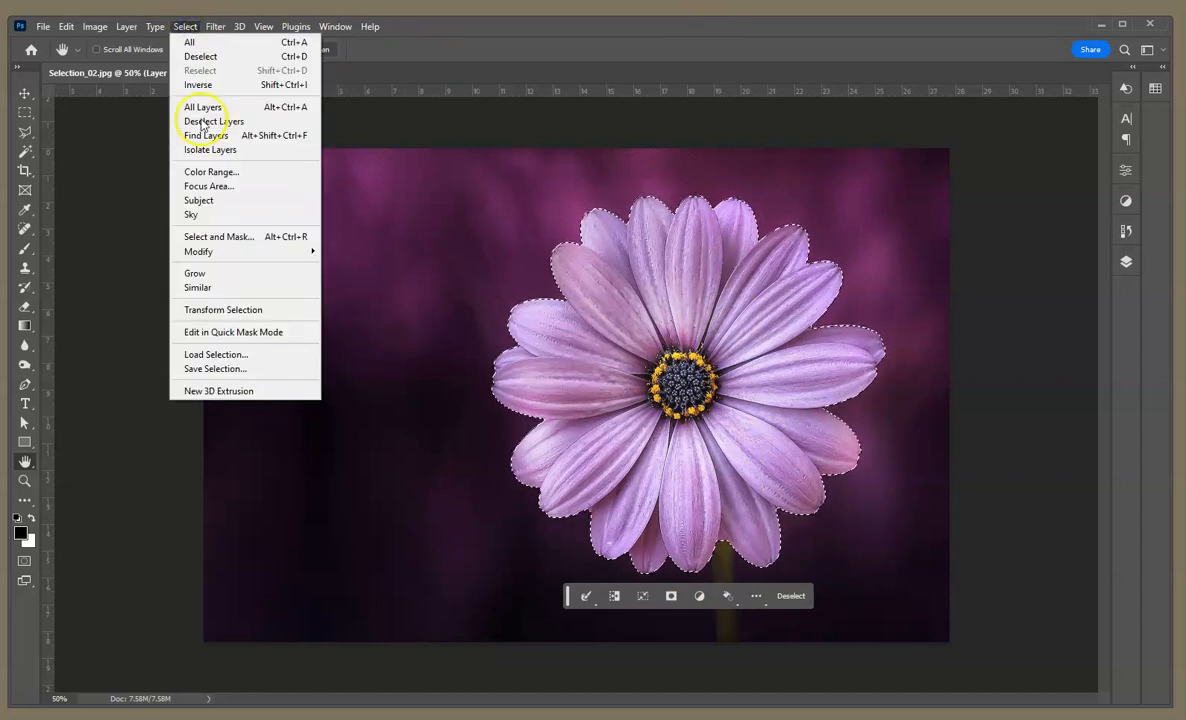
{"action": "left_click", "coordinate": [229, 237]}
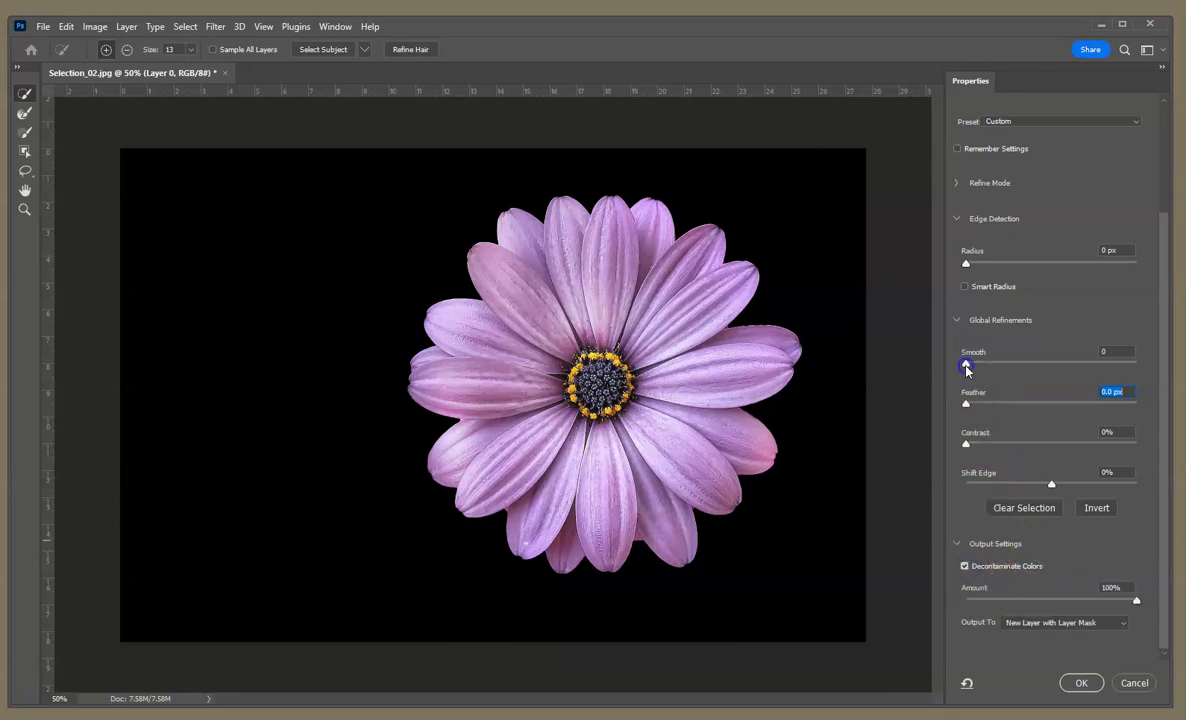
{"action": "left_click_drag", "start_coordinate": [966, 403], "coordinate": [979, 406]}
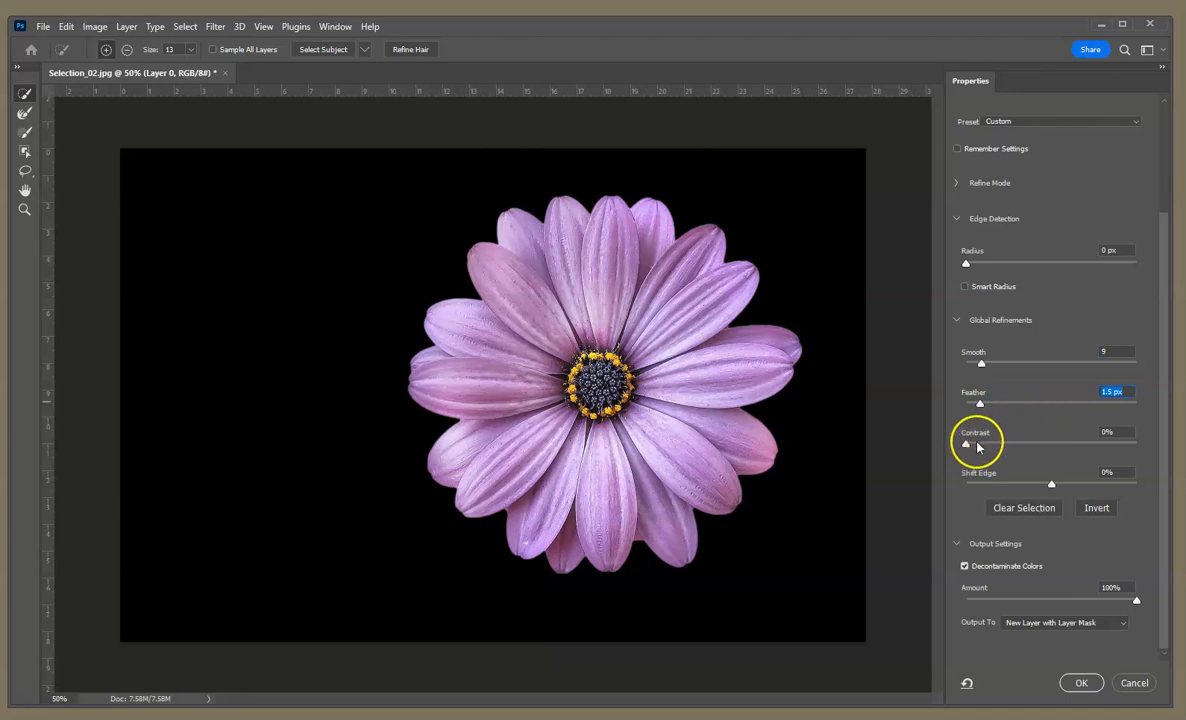
Step: Output the refined flower selection to a New Layer and apply Select and Mask
{"action": "left_click", "coordinate": [1092, 623]}
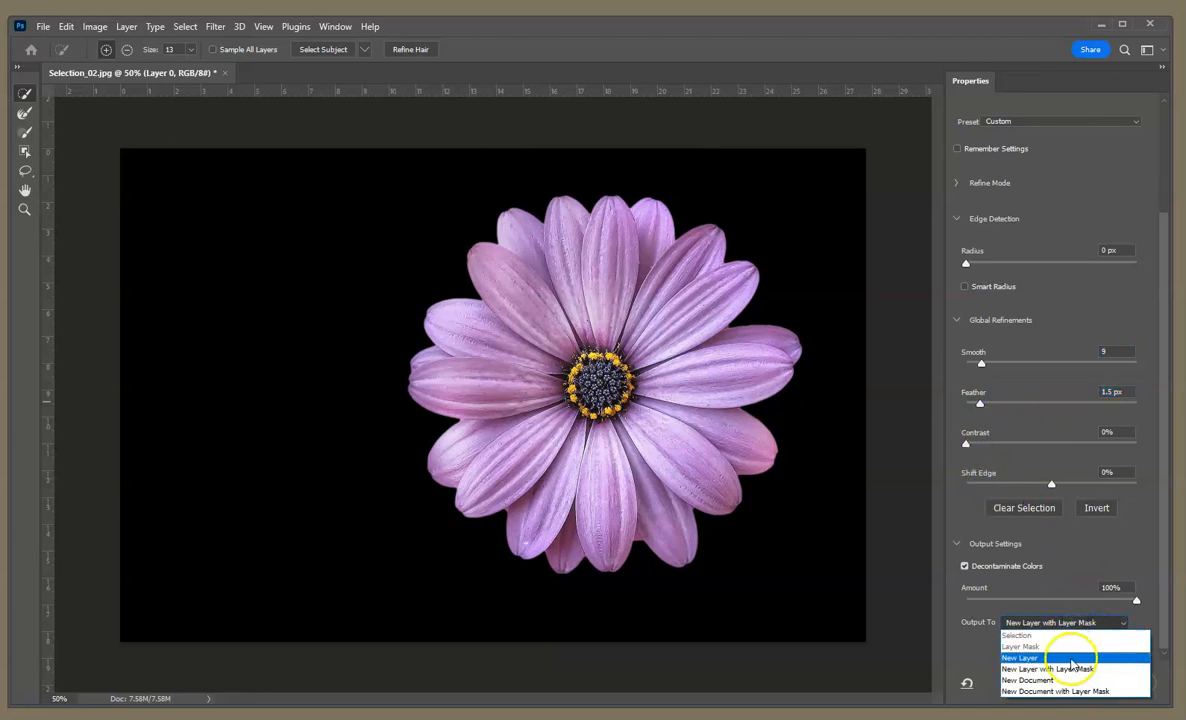
{"action": "left_click", "coordinate": [1073, 658]}
{"action": "left_click", "coordinate": [1068, 626]}
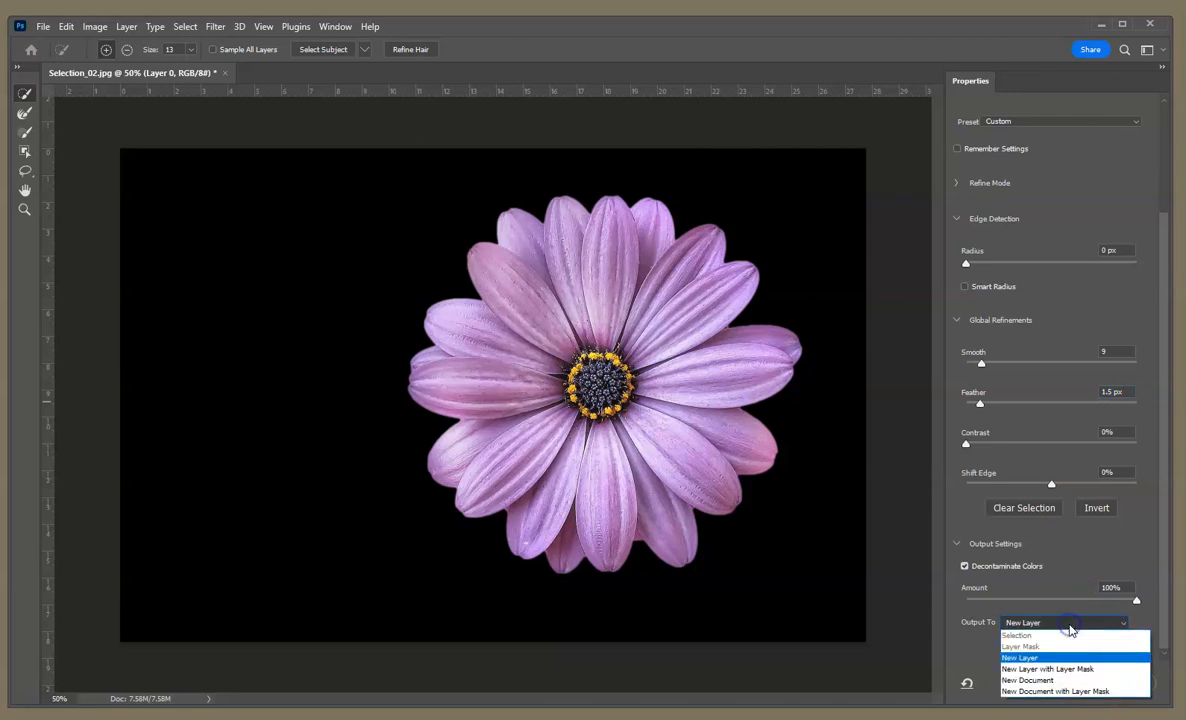
{"action": "left_click", "coordinate": [1070, 658]}
{"action": "left_click", "coordinate": [1085, 683]}
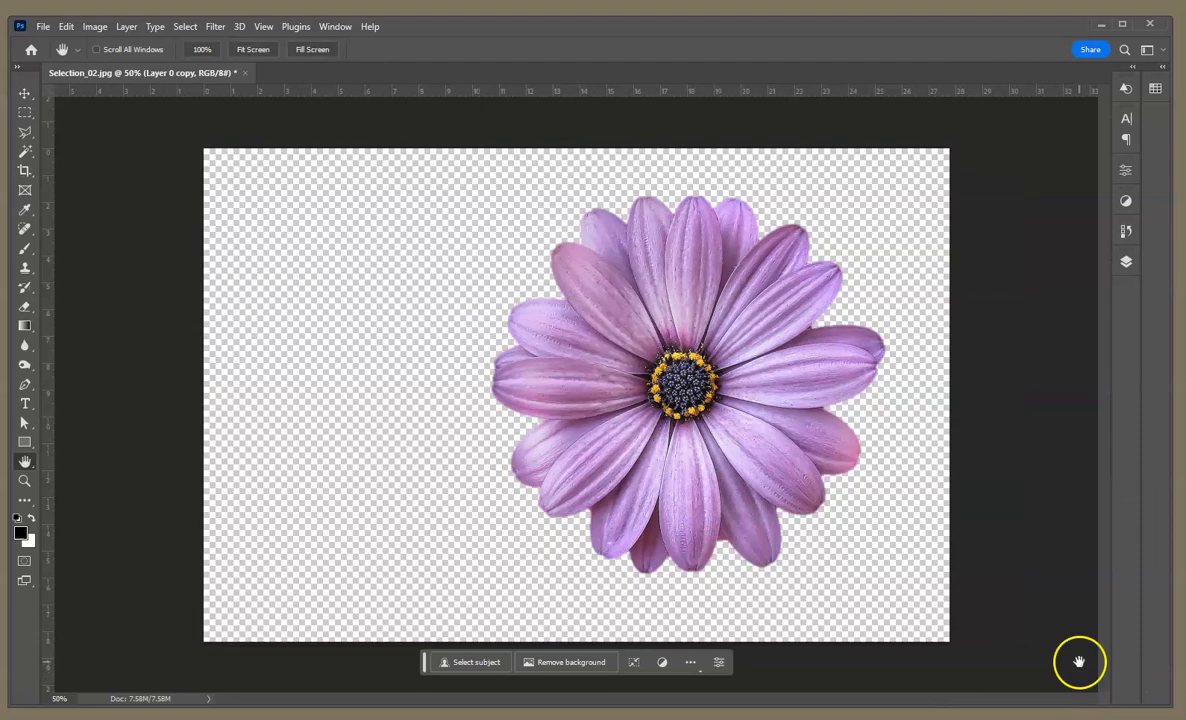
{"action": "left_click", "coordinate": [1125, 265]}
{"action": "left_click", "coordinate": [1125, 265]}
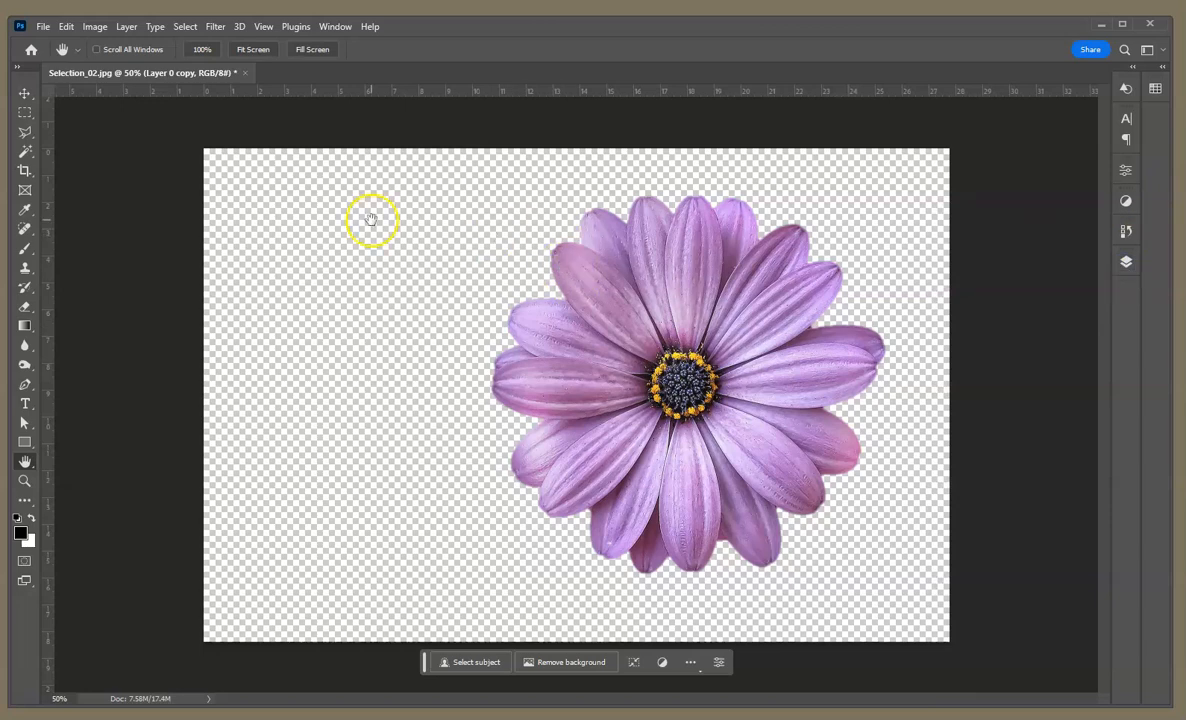
Step: Open the background 2 image from the Downloads folder
{"action": "left_click", "coordinate": [44, 26]}
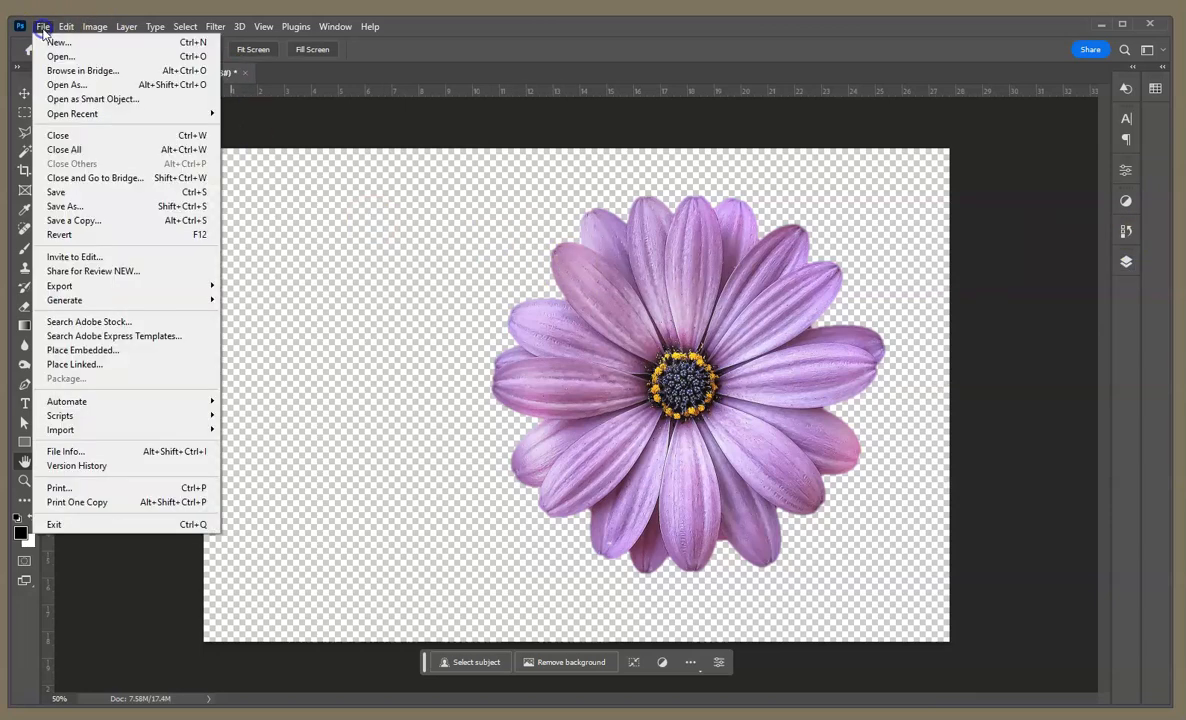
{"action": "left_click", "coordinate": [54, 57]}
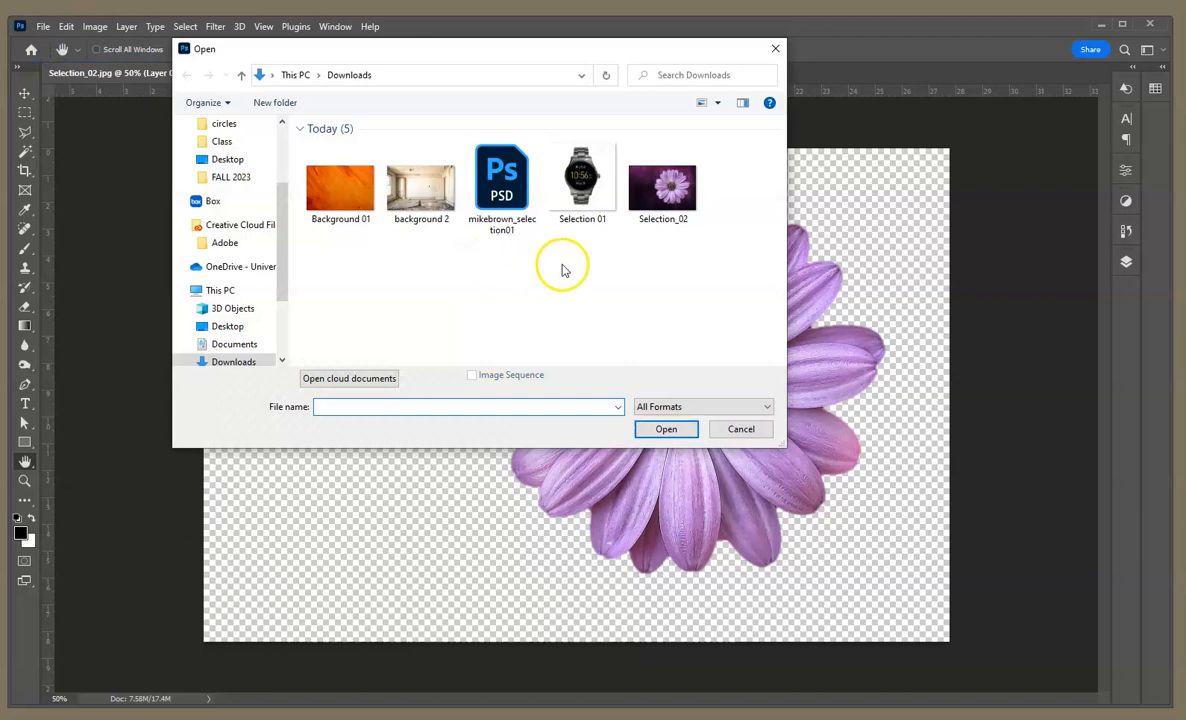
{"action": "left_click", "coordinate": [421, 186]}
{"action": "left_click", "coordinate": [676, 429]}
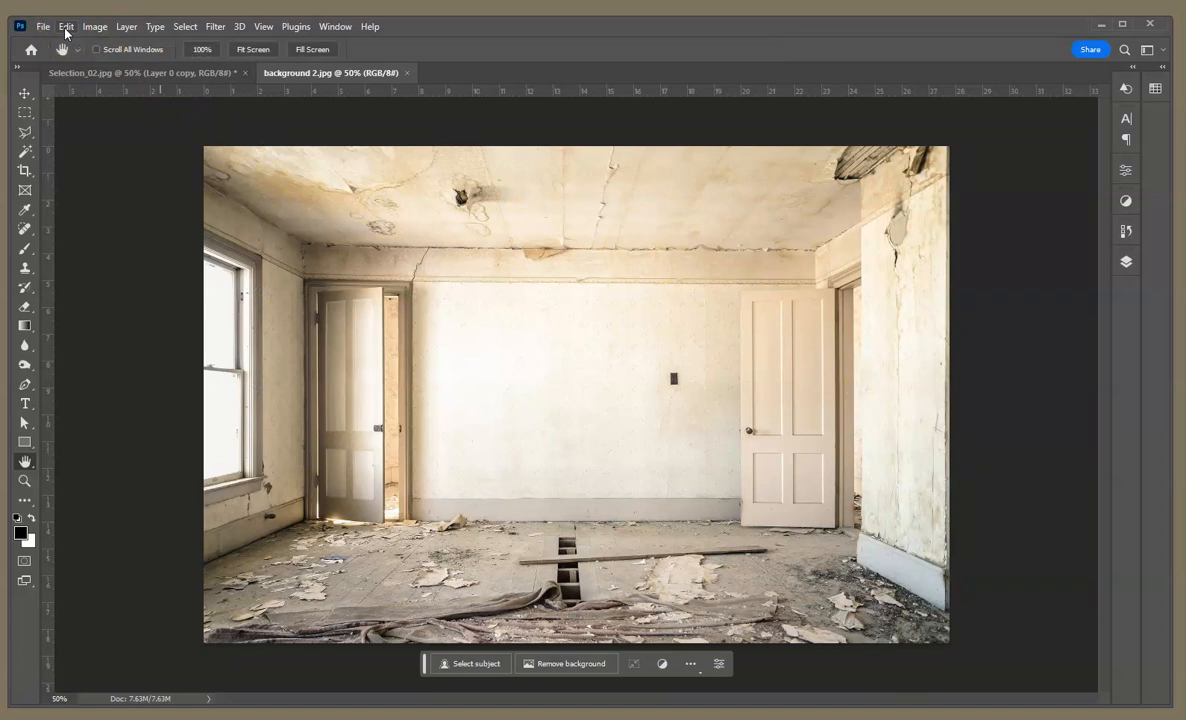
Step: Select the entire room image and copy it
{"action": "left_click", "coordinate": [185, 26]}
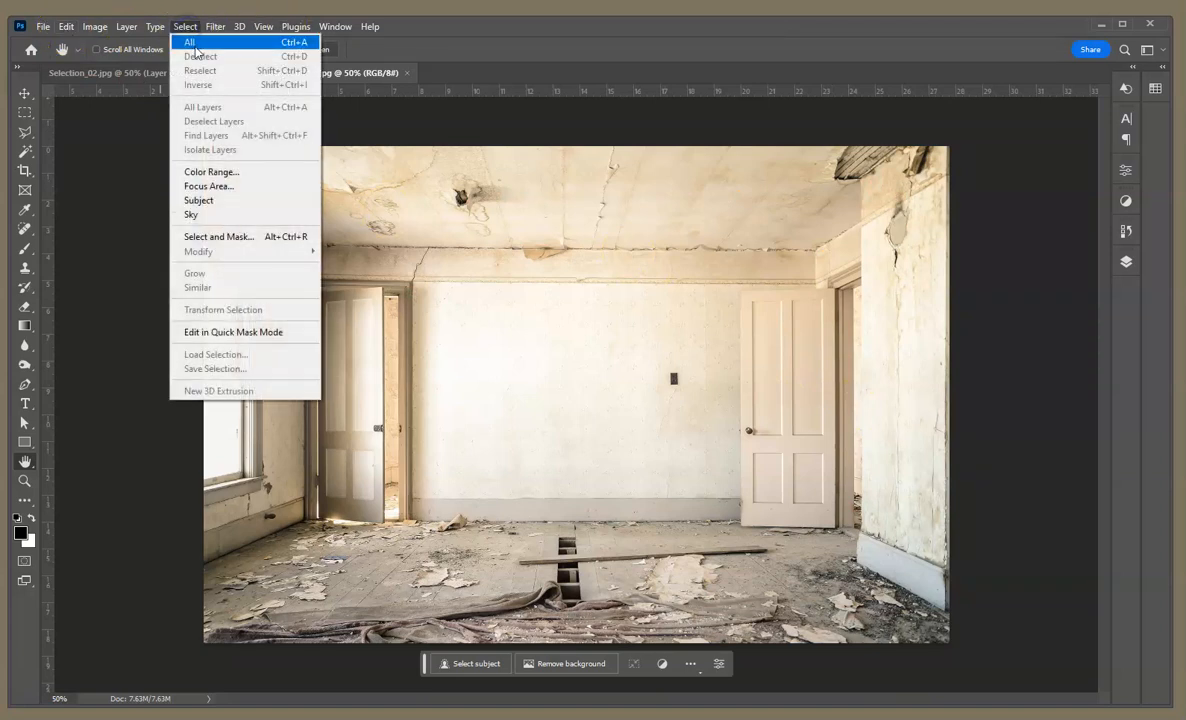
{"action": "left_click", "coordinate": [196, 46]}
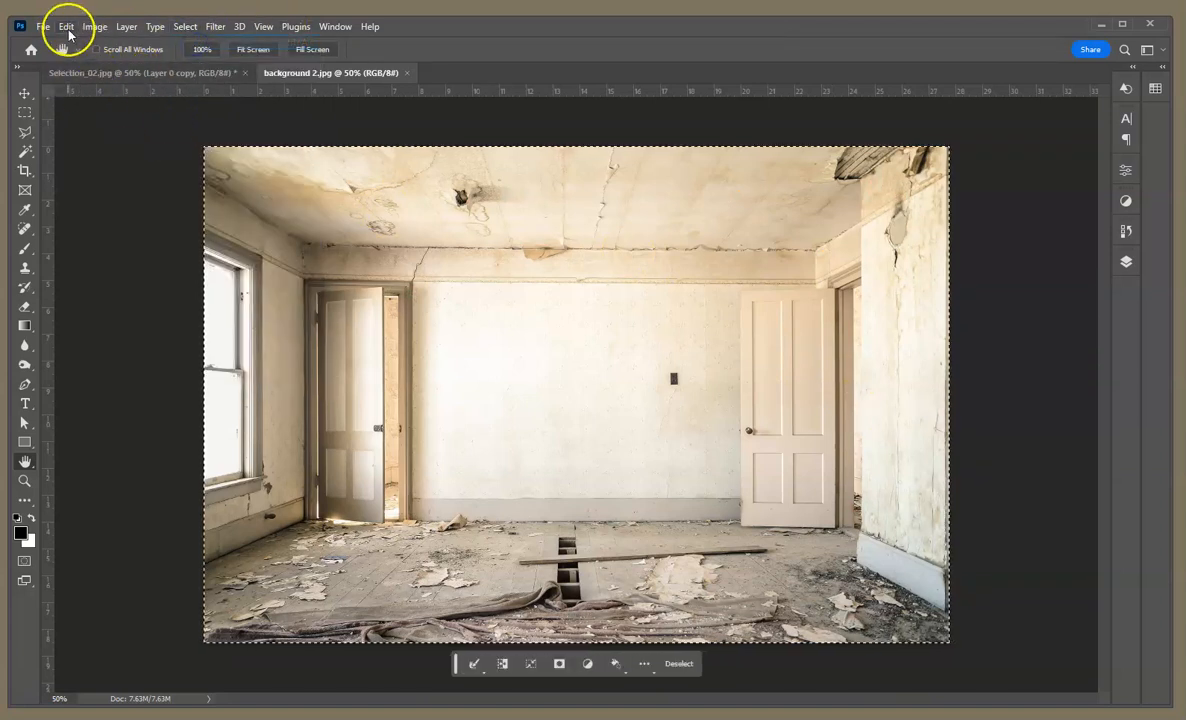
{"action": "left_click", "coordinate": [66, 27]}
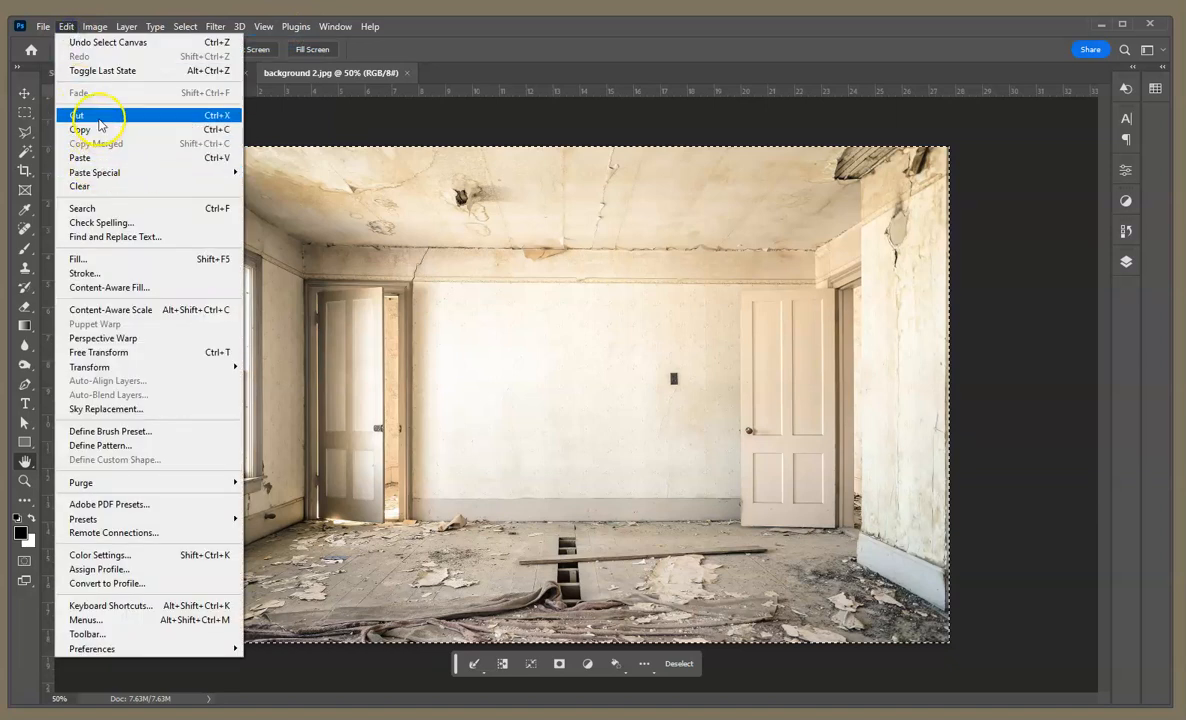
{"action": "left_click", "coordinate": [99, 129]}
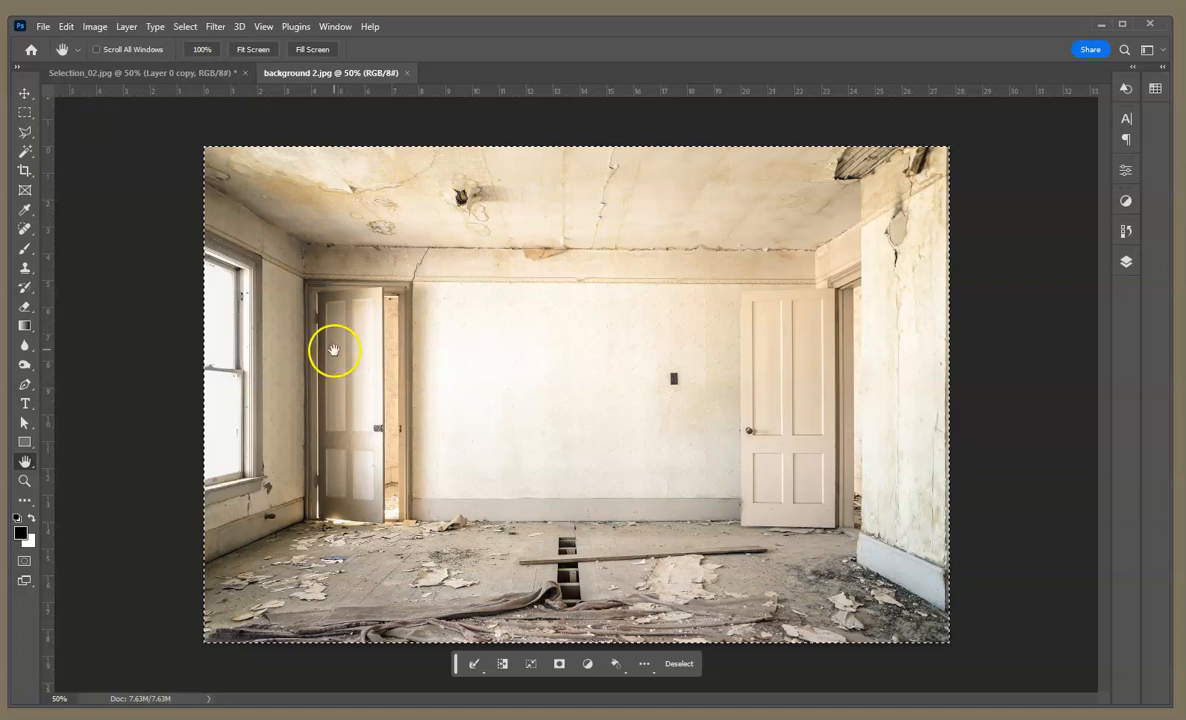
Step: Return to the Selection_02 document and paste the room image directly above Layer 0, beneath the cut-out flower
{"action": "left_click", "coordinate": [338, 76]}
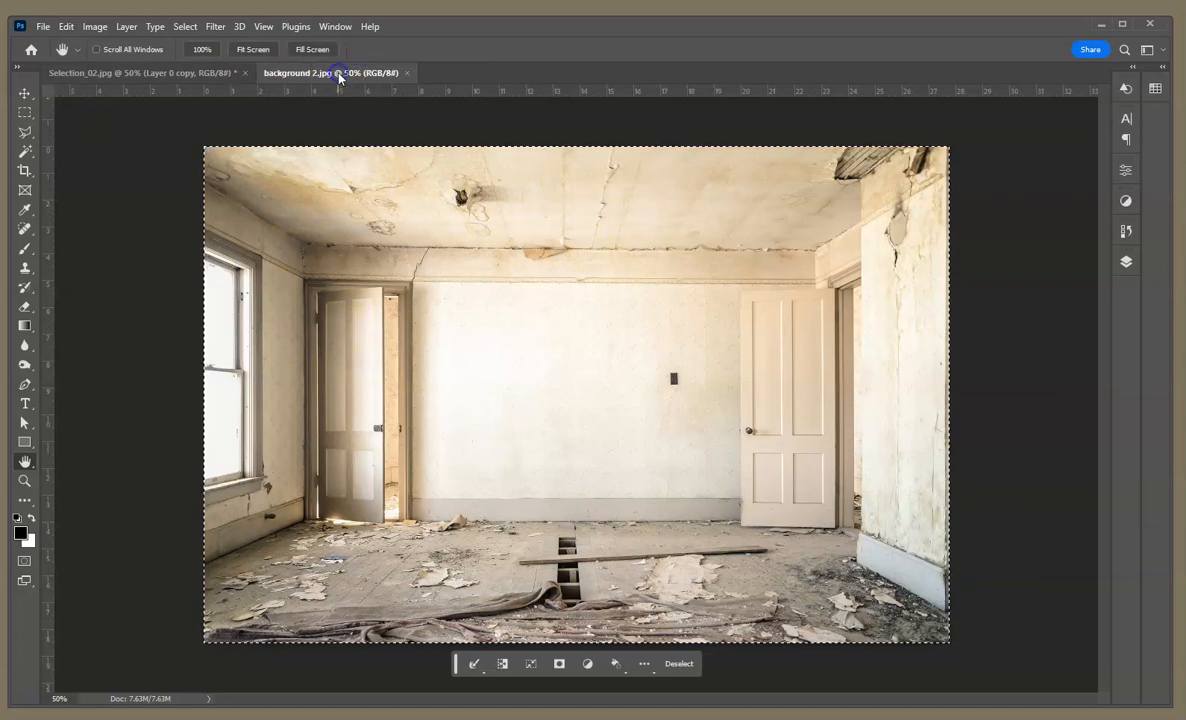
{"action": "left_click", "coordinate": [222, 76]}
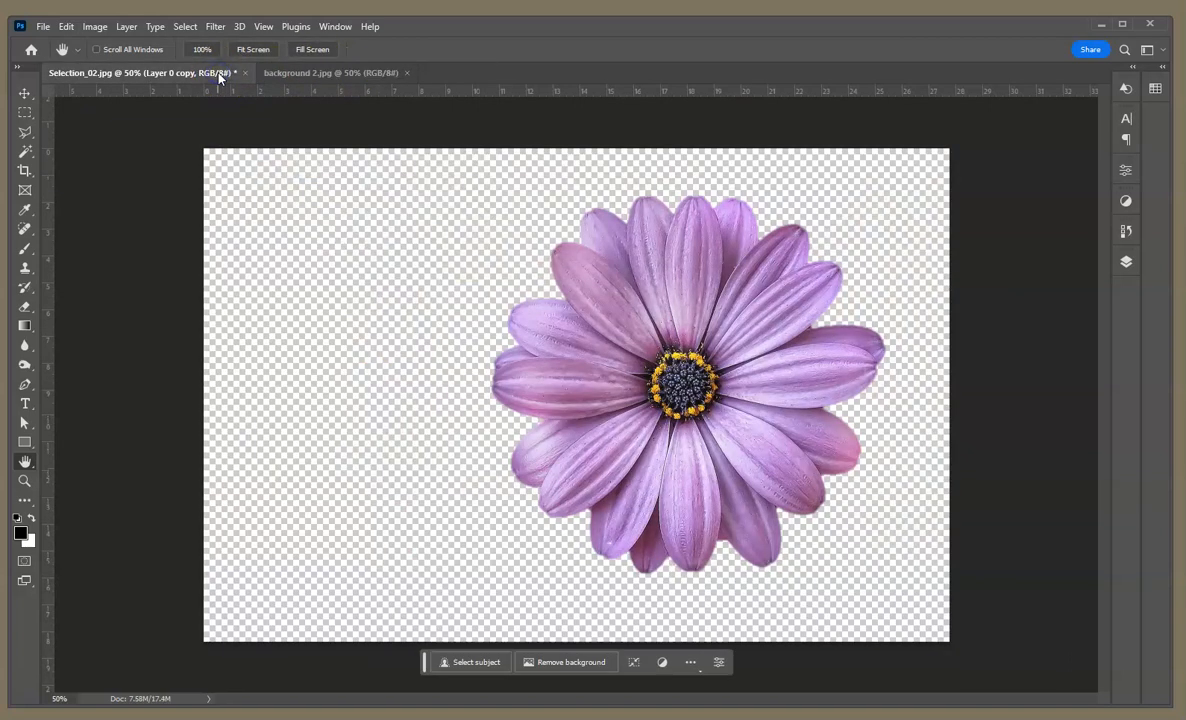
{"action": "left_click", "coordinate": [1126, 261]}
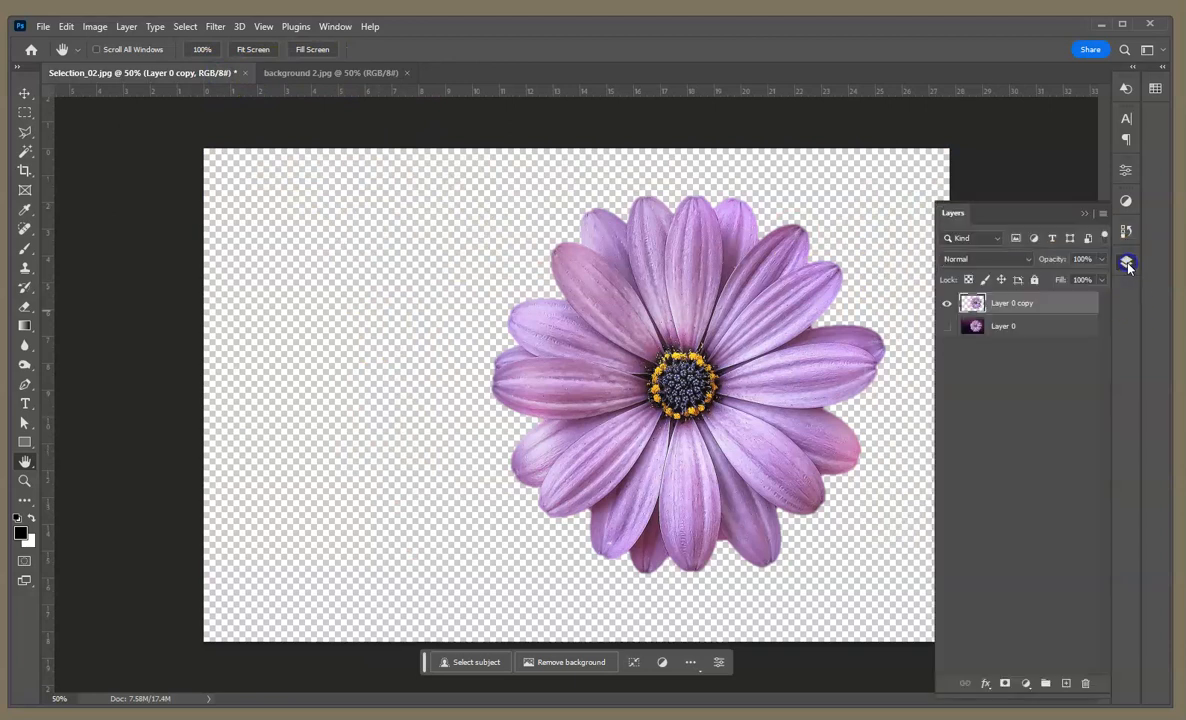
{"action": "left_click", "coordinate": [1027, 327]}
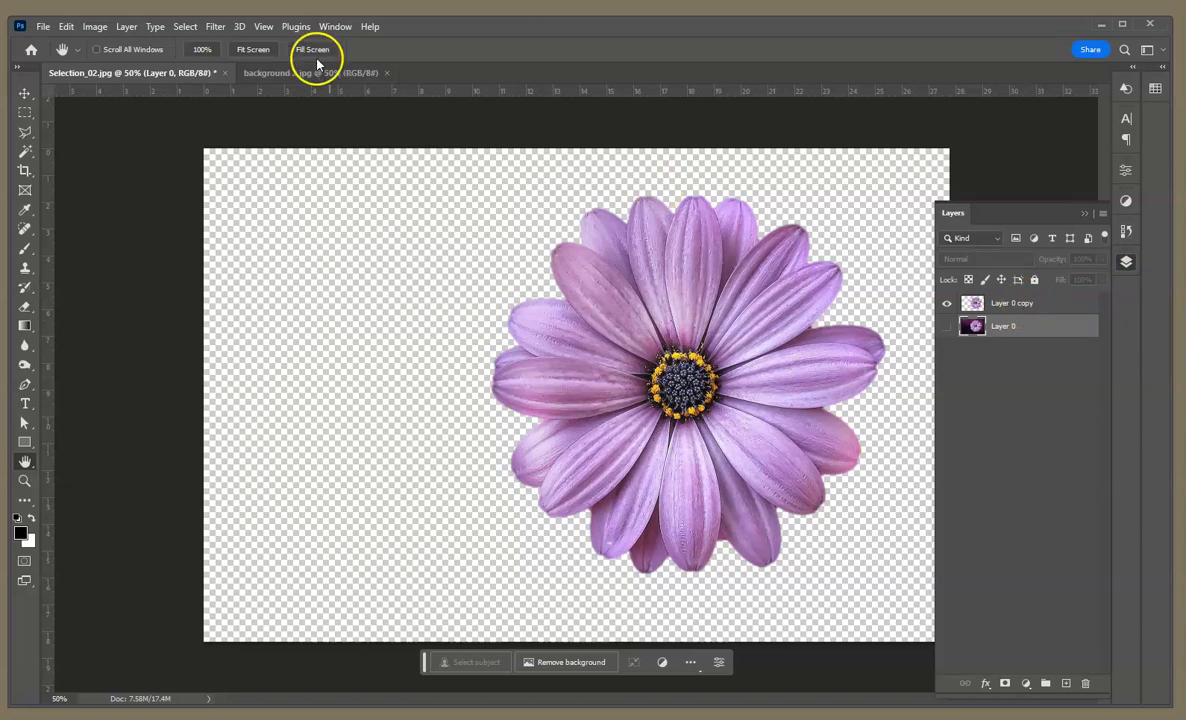
{"action": "left_click", "coordinate": [66, 27]}
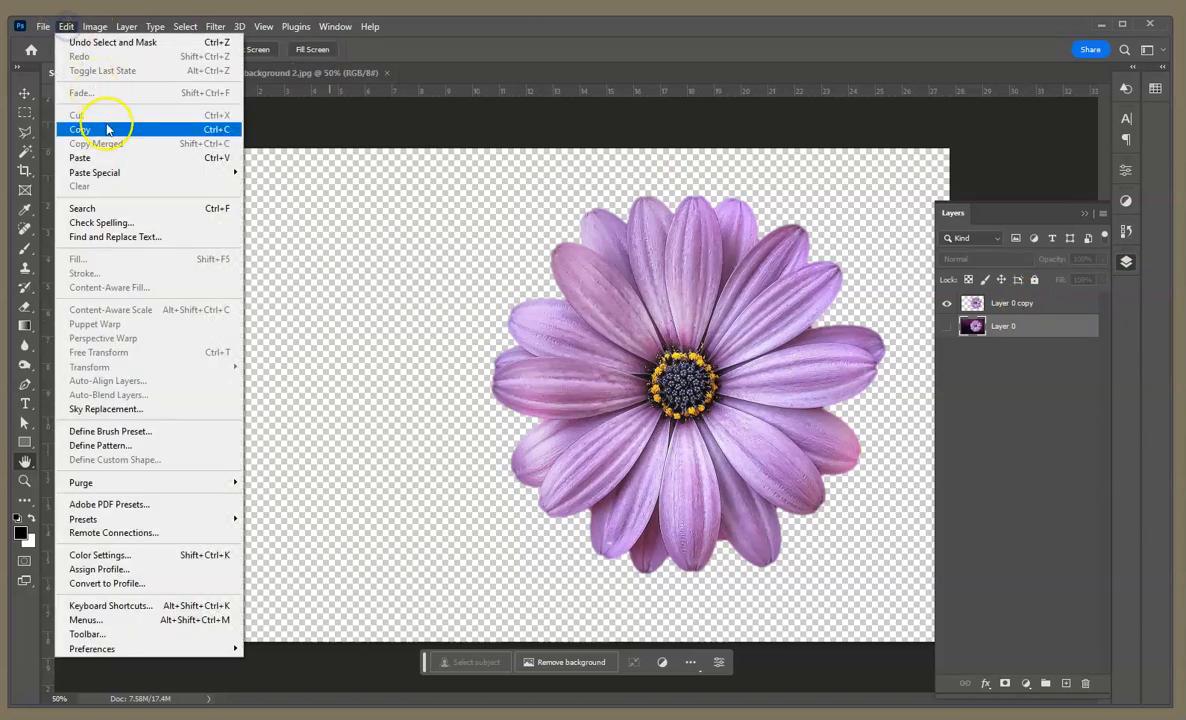
{"action": "left_click", "coordinate": [109, 158]}
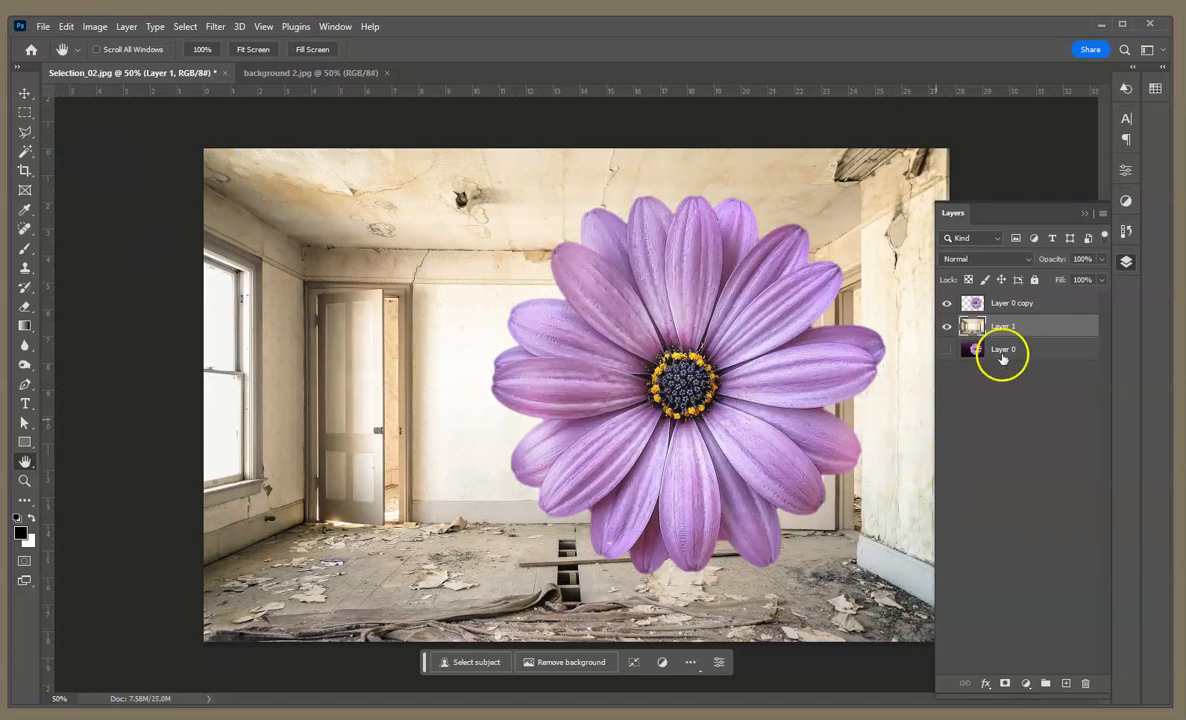
Step: Apply a Gaussian Blur with a radius of about 139 pixels to the pasted room layer
{"action": "left_click", "coordinate": [1083, 213]}
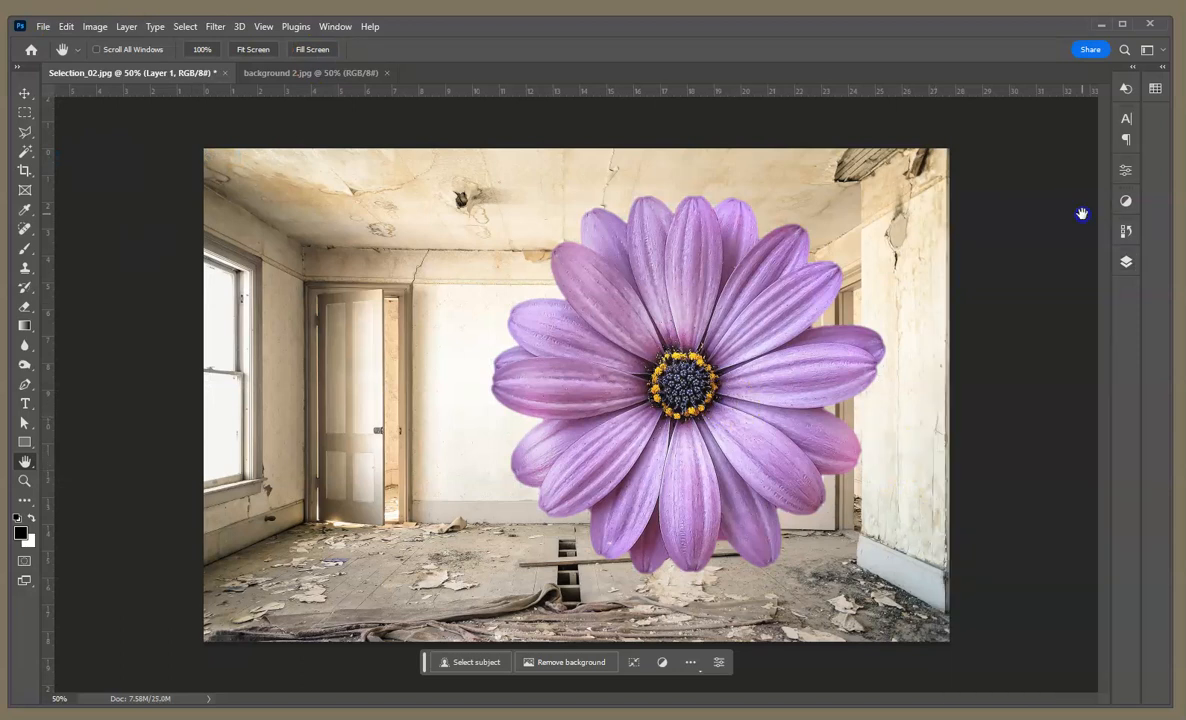
{"action": "left_click", "coordinate": [1126, 262]}
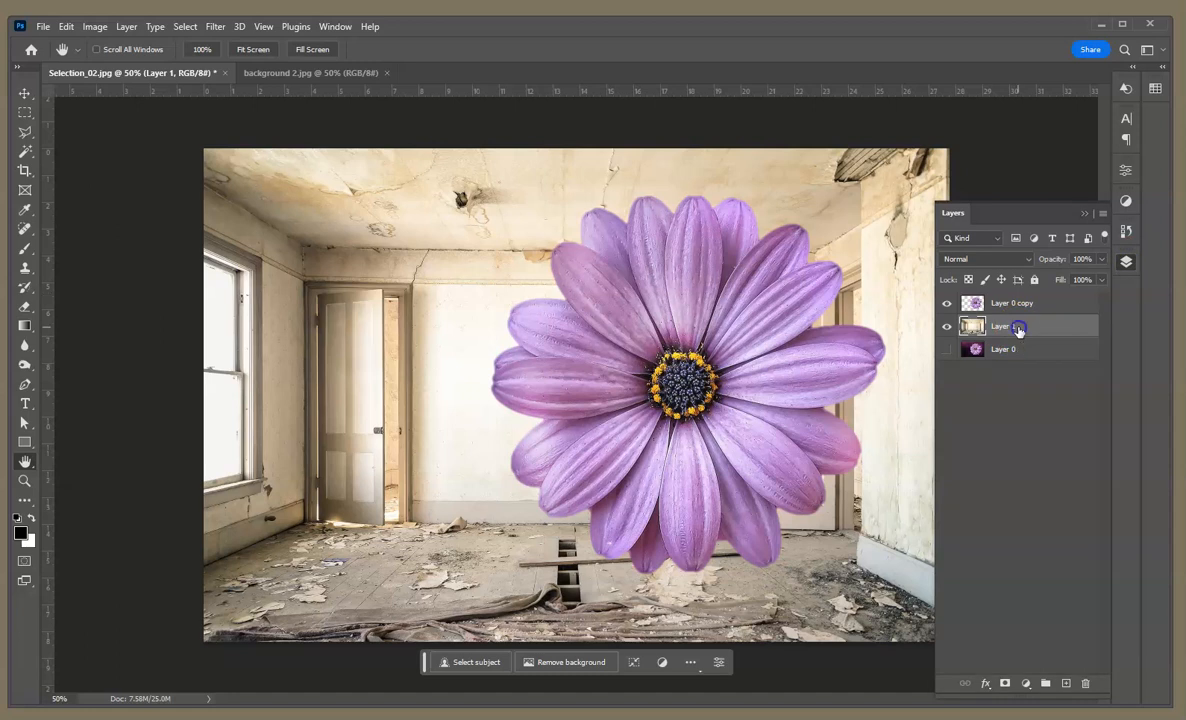
{"action": "left_click", "coordinate": [217, 27]}
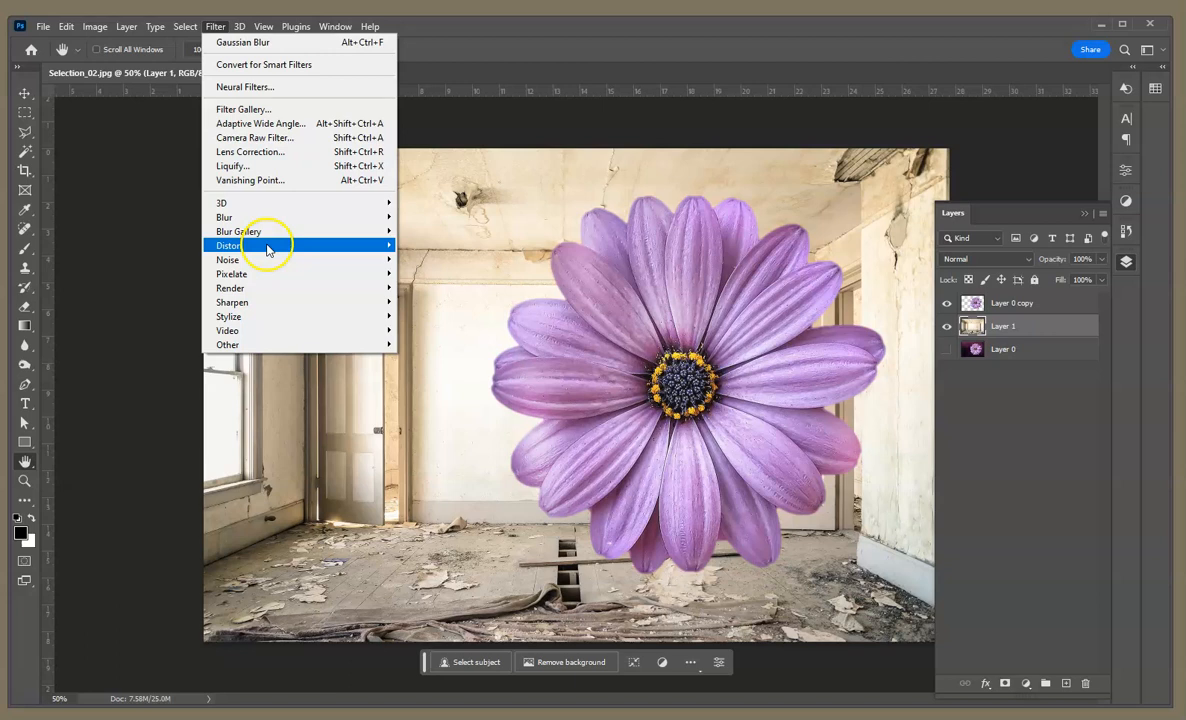
{"action": "mouse_move", "coordinate": [260, 217]}
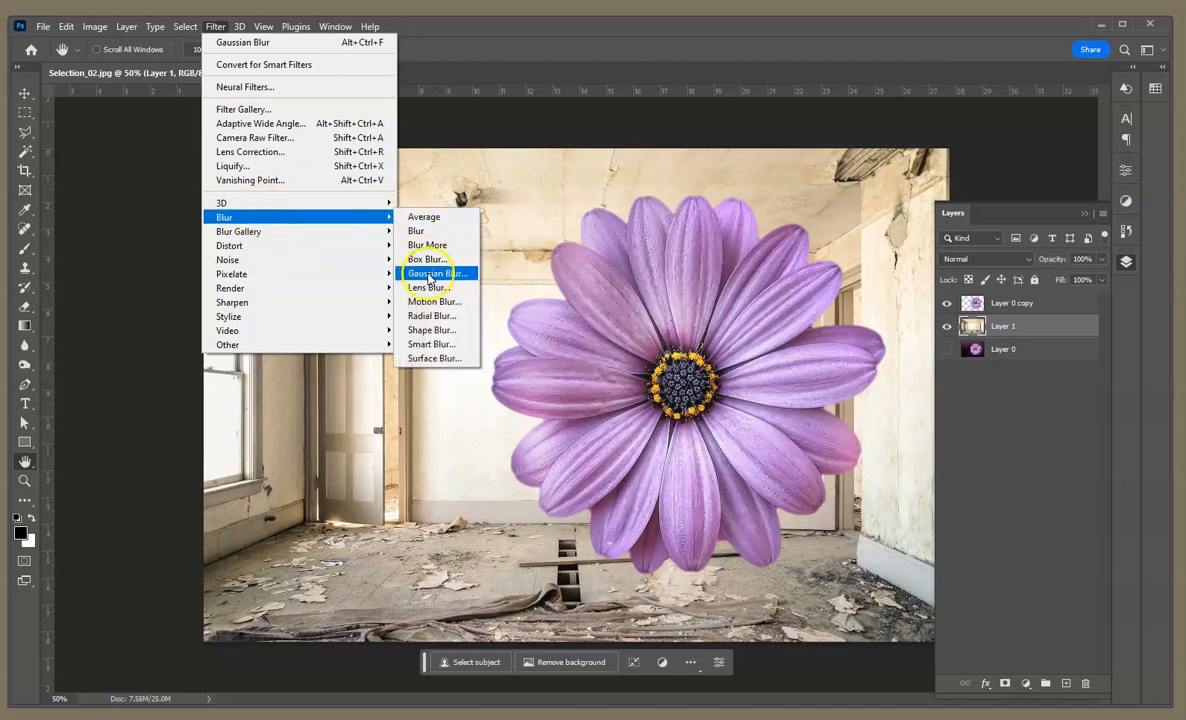
{"action": "left_click", "coordinate": [428, 272]}
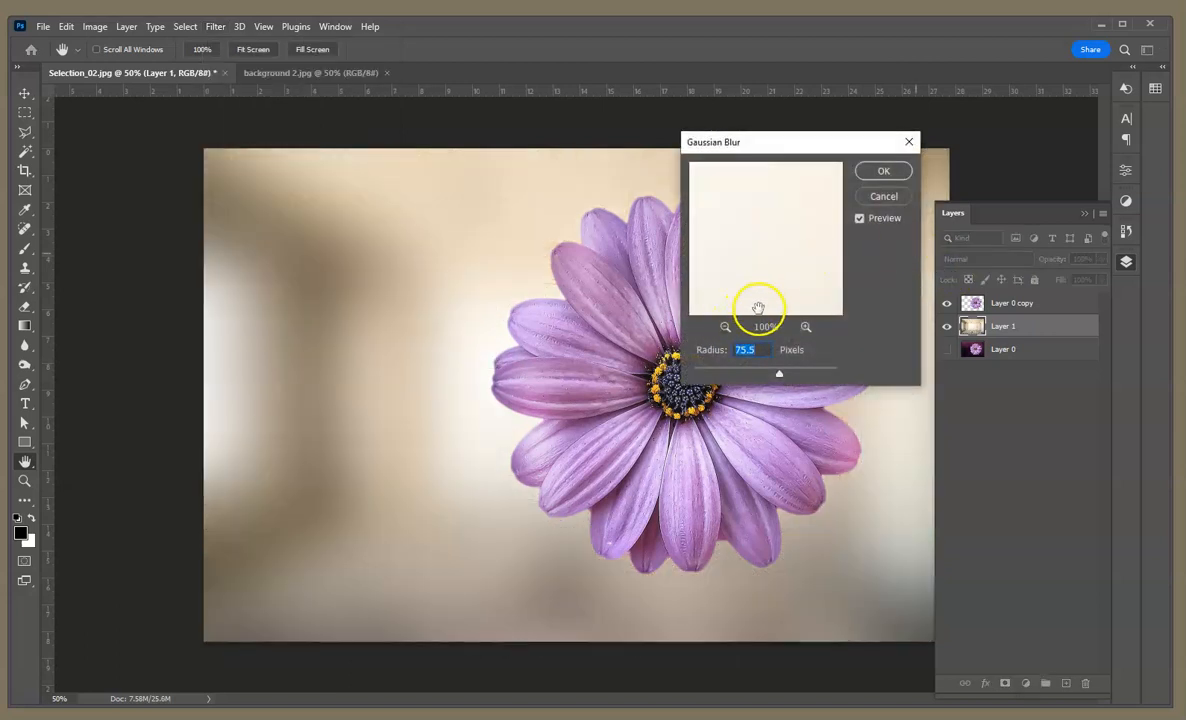
{"action": "left_click_drag", "start_coordinate": [778, 371], "coordinate": [772, 376]}
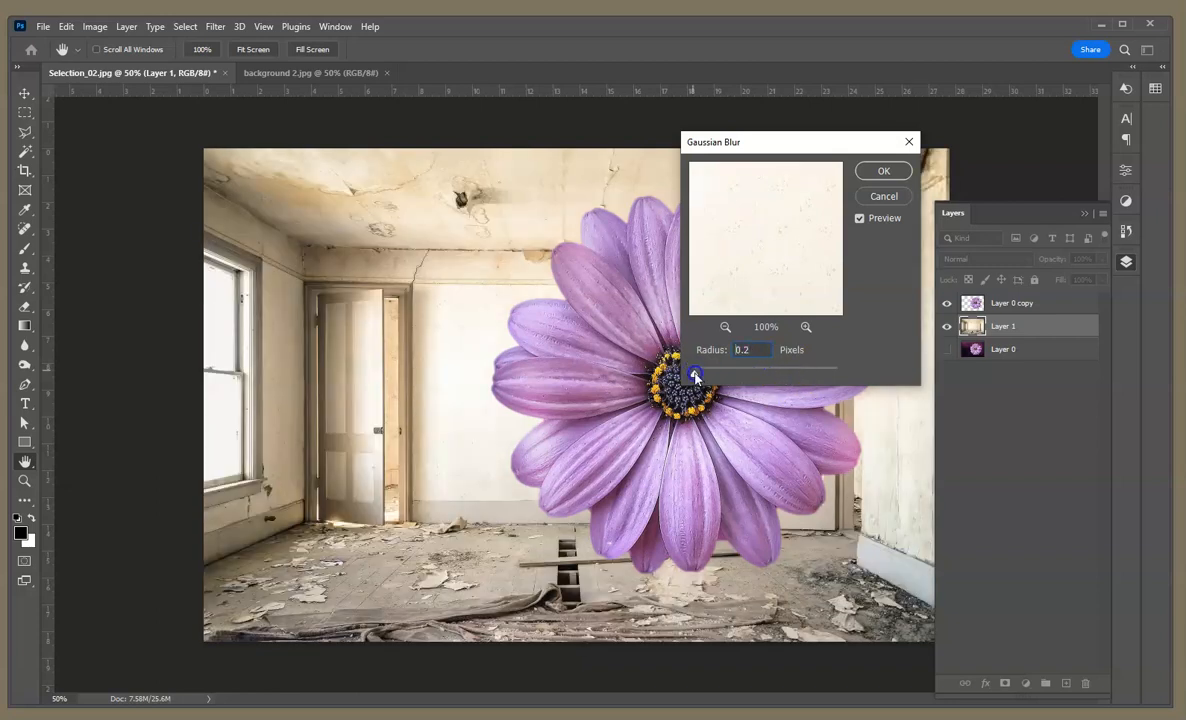
{"action": "left_click_drag", "start_coordinate": [770, 381], "coordinate": [794, 378]}
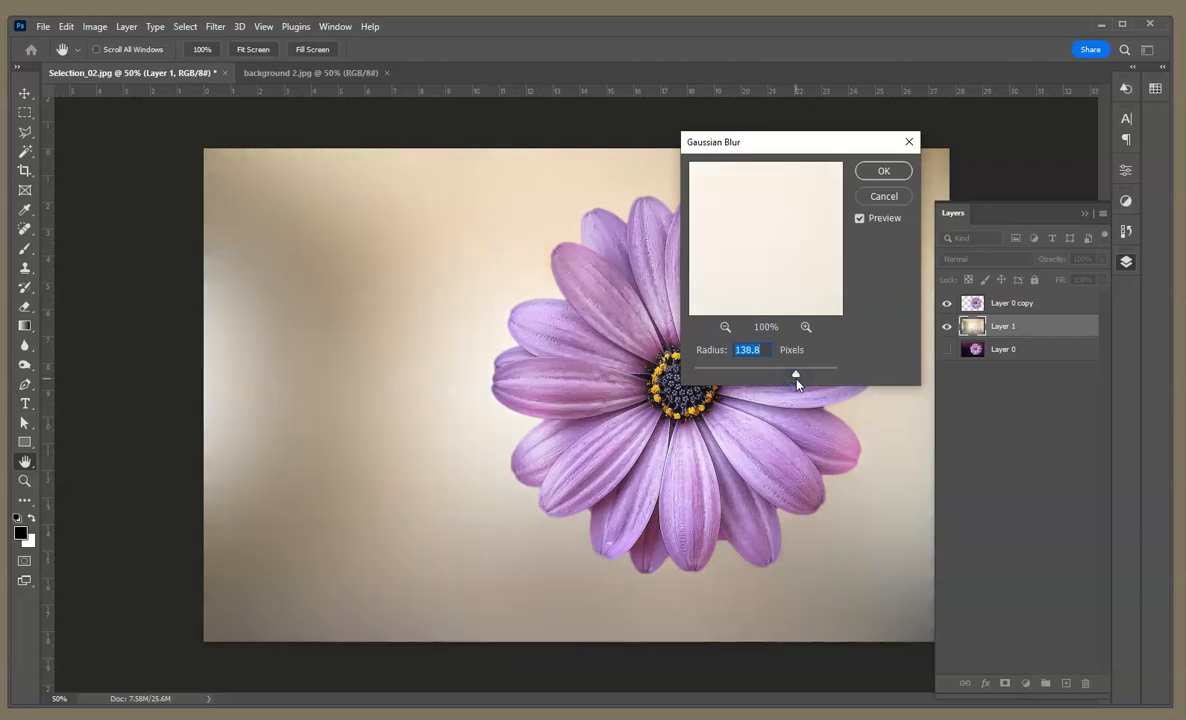
{"action": "left_click_drag", "start_coordinate": [793, 381], "coordinate": [798, 378]}
{"action": "left_click", "coordinate": [883, 172]}
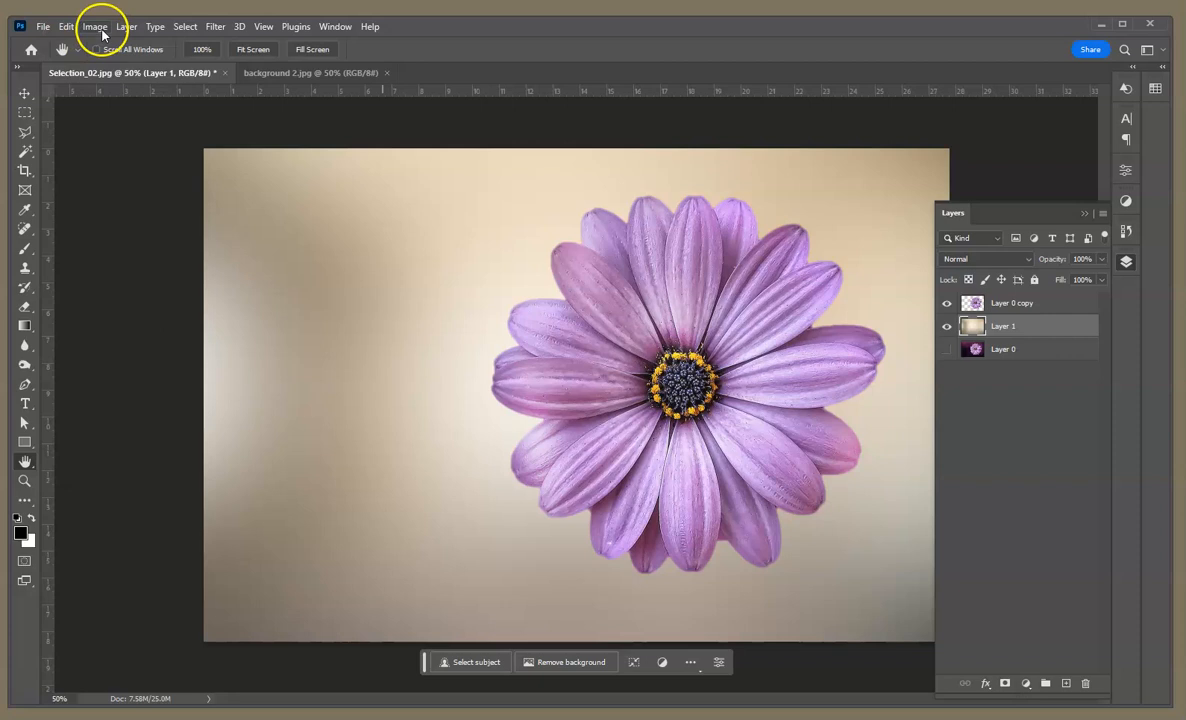
Step: Recolor the blurred room layer to a soft pink with Hue/Saturation, and delete the hidden Layer 0
{"action": "left_click", "coordinate": [101, 33]}
{"action": "mouse_move", "coordinate": [115, 65]}
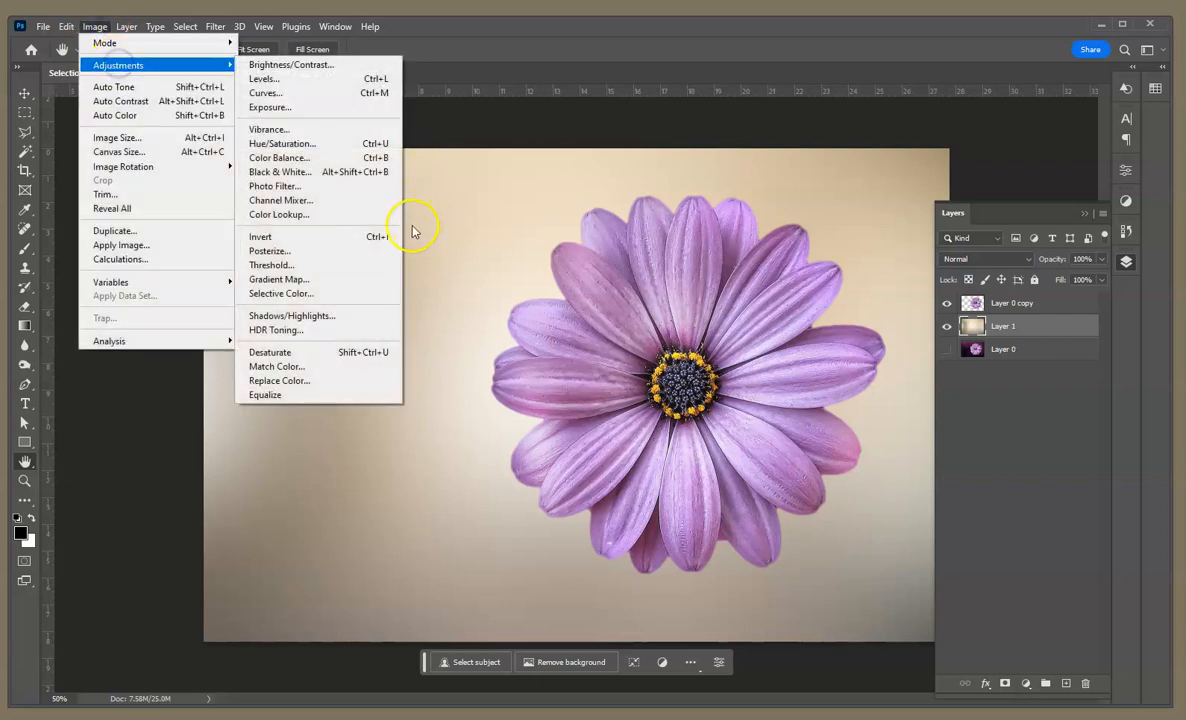
{"action": "left_click", "coordinate": [334, 145]}
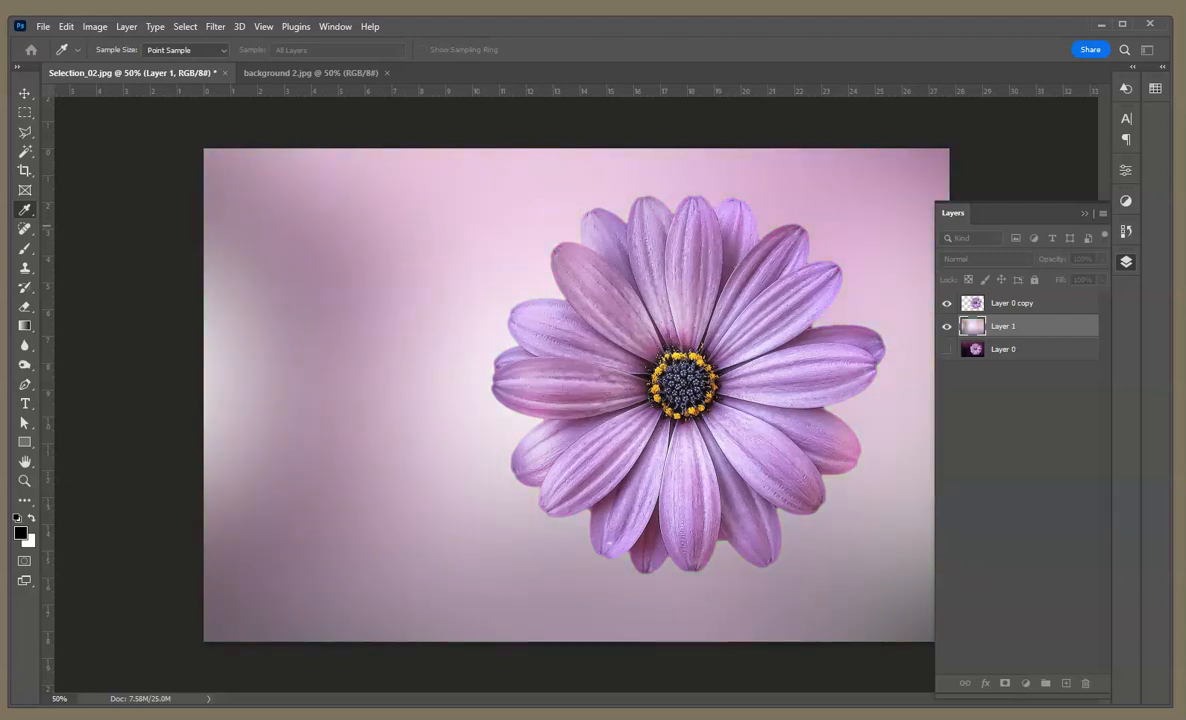
{"action": "key", "text": "h"}
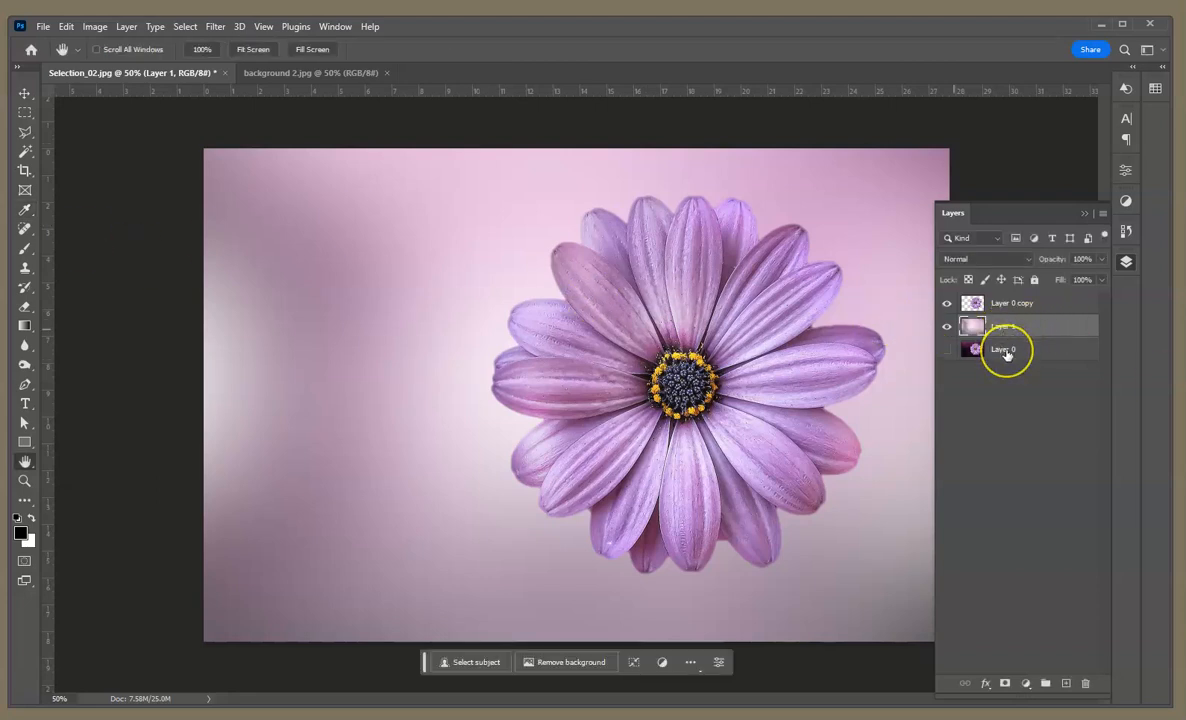
{"action": "left_click_drag", "start_coordinate": [1006, 354], "coordinate": [1086, 688]}
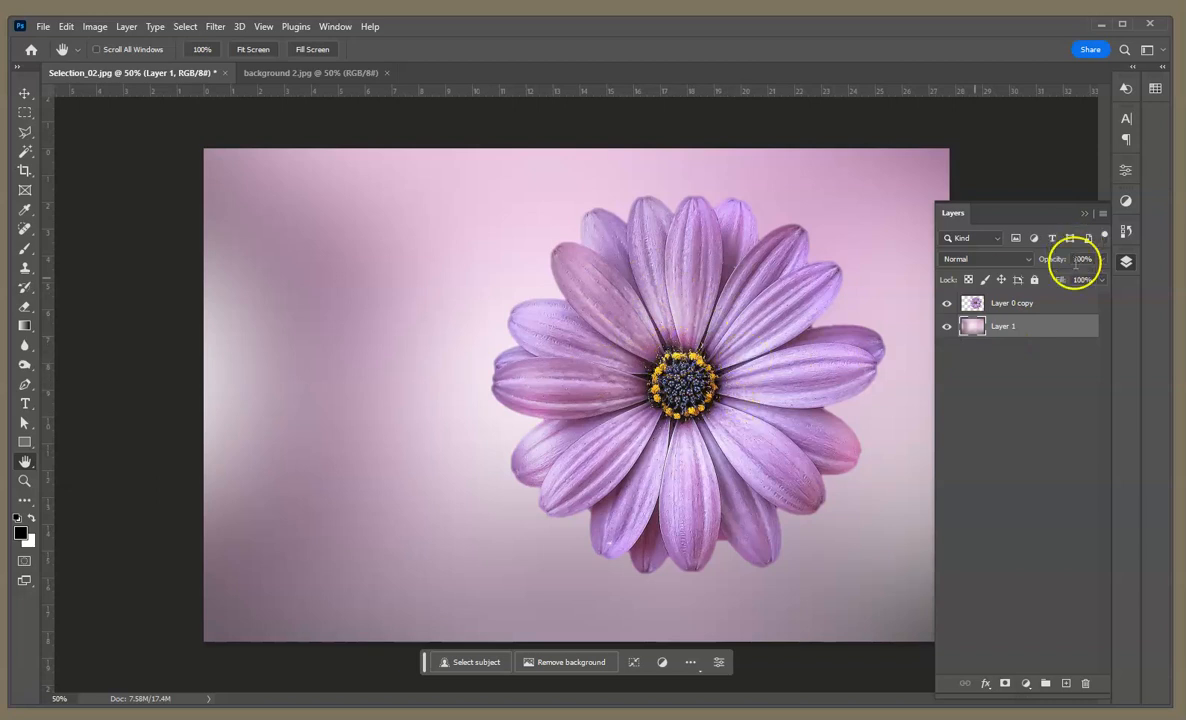
Step: Apply a Vibrance adjustment to the cut-out flower layer, with Vibrance at +59 and increased Saturation
{"action": "left_click", "coordinate": [1008, 305]}
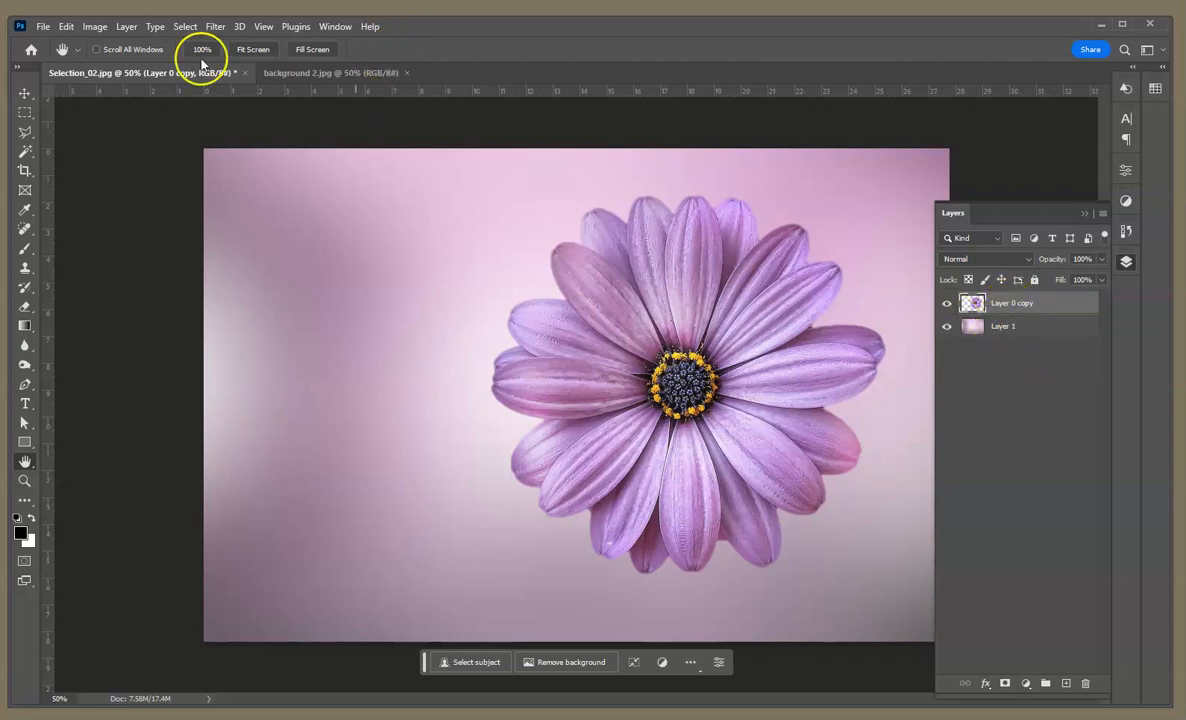
{"action": "left_click", "coordinate": [100, 29]}
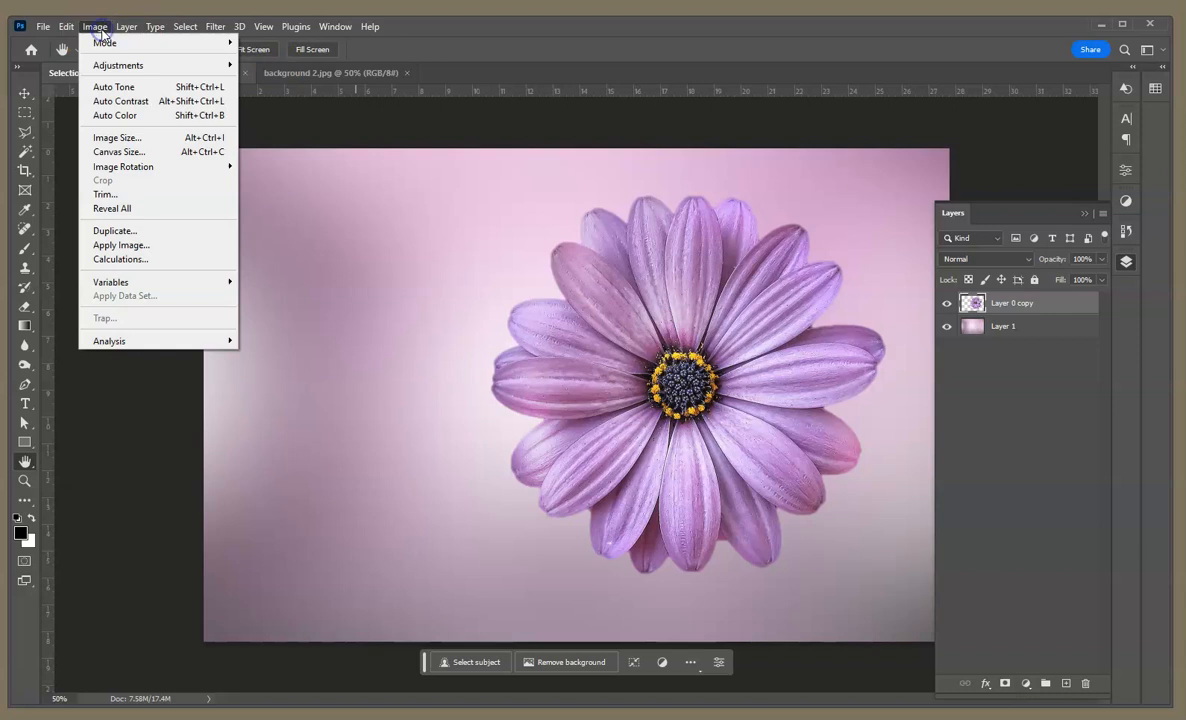
{"action": "mouse_move", "coordinate": [119, 66]}
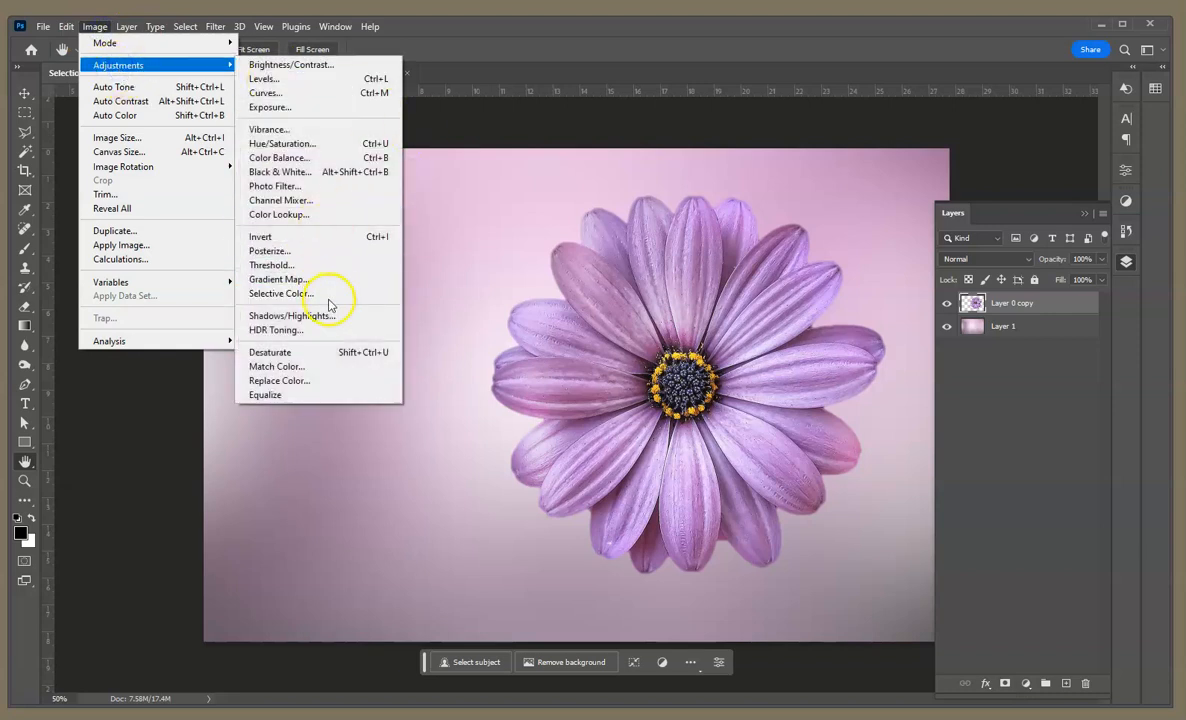
{"action": "left_click", "coordinate": [325, 129]}
{"action": "left_click_drag", "start_coordinate": [564, 234], "coordinate": [566, 238]}
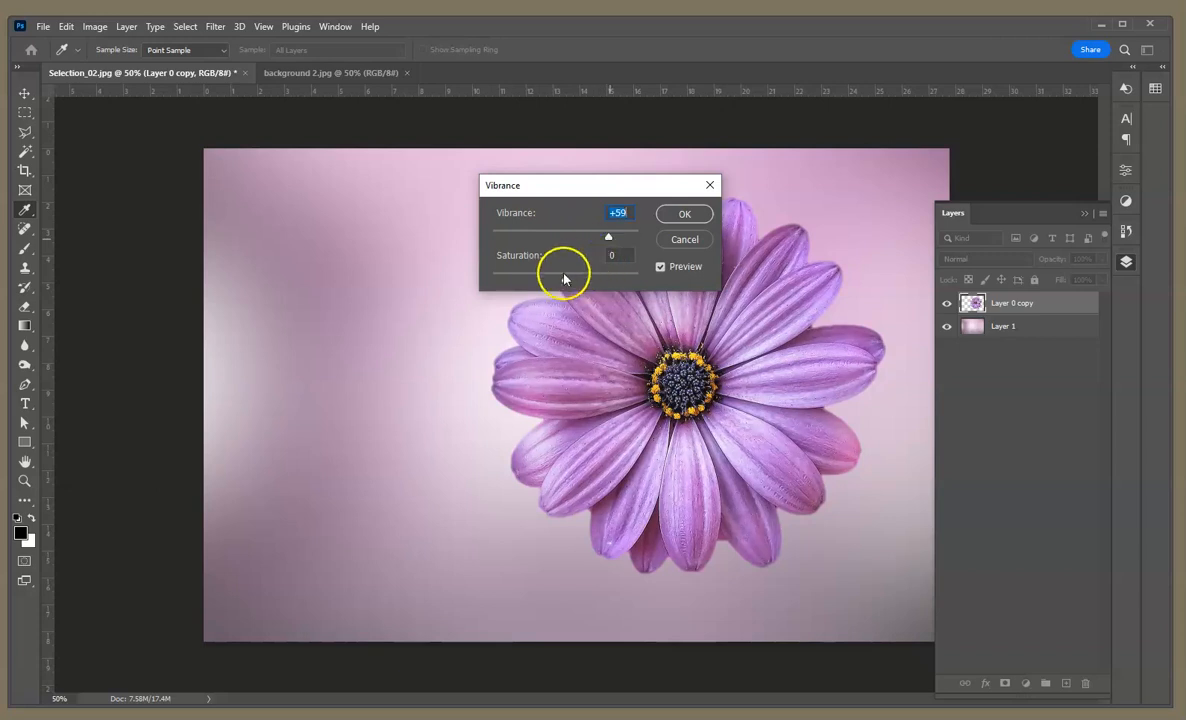
{"action": "left_click_drag", "start_coordinate": [566, 281], "coordinate": [596, 282]}
{"action": "left_click", "coordinate": [684, 214]}
{"action": "key", "text": "h"}
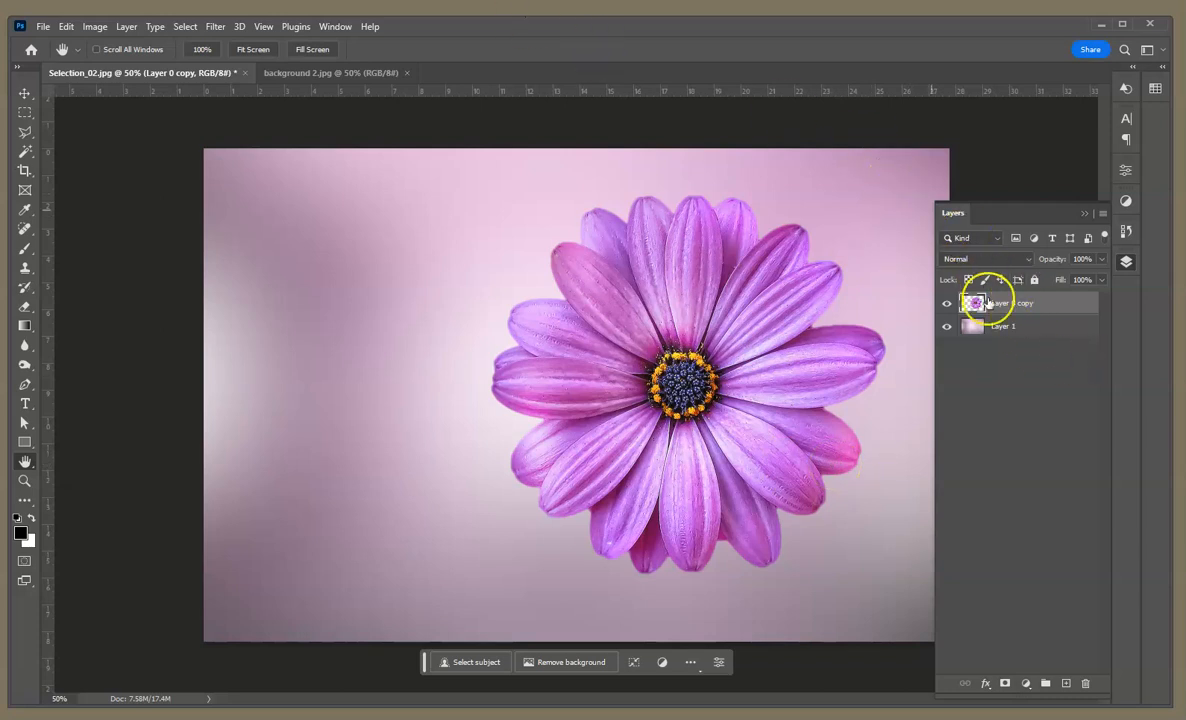
Step: Resize the image proportionally to a width of 1000 pixels and view the whole picture fitted to the window
{"action": "left_click", "coordinate": [97, 27]}
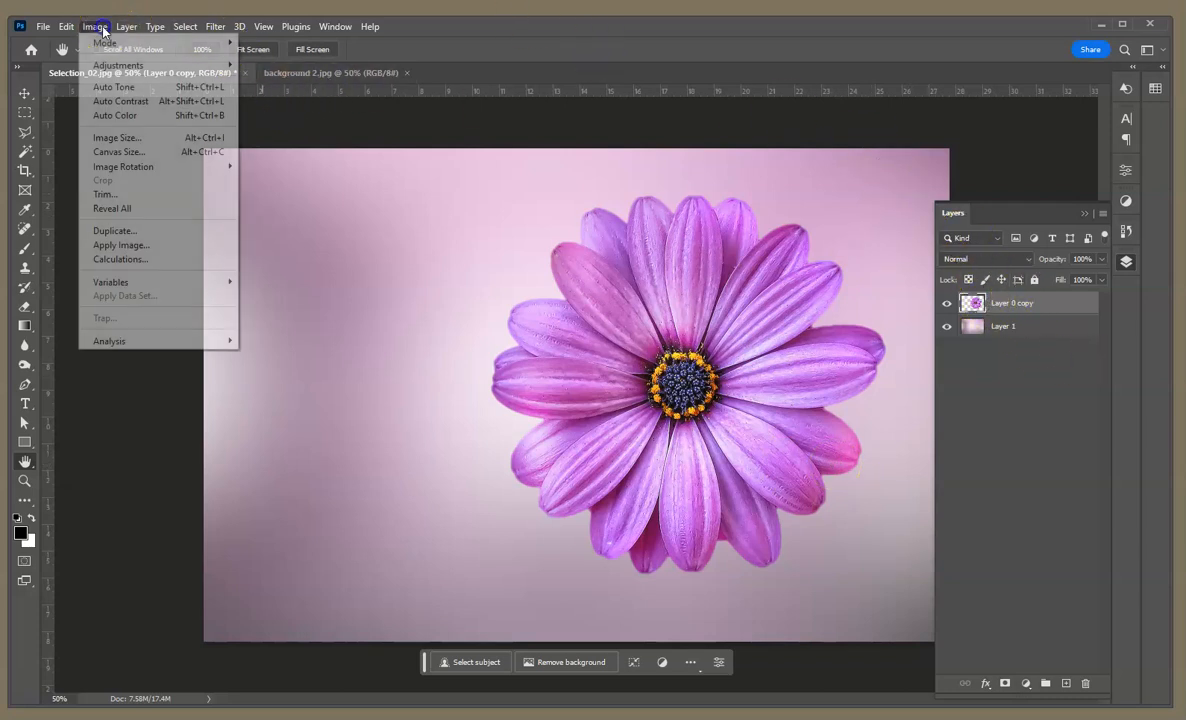
{"action": "left_click", "coordinate": [117, 138]}
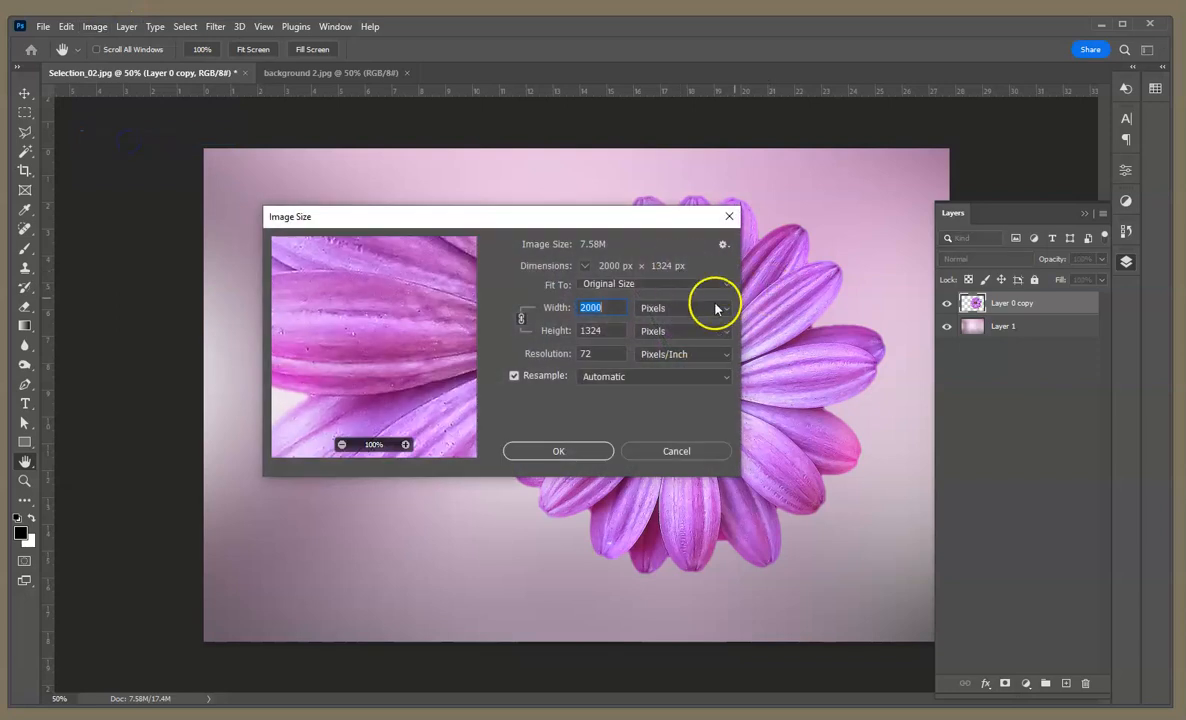
{"action": "type", "text": "1000"}
{"action": "left_click", "coordinate": [594, 303]}
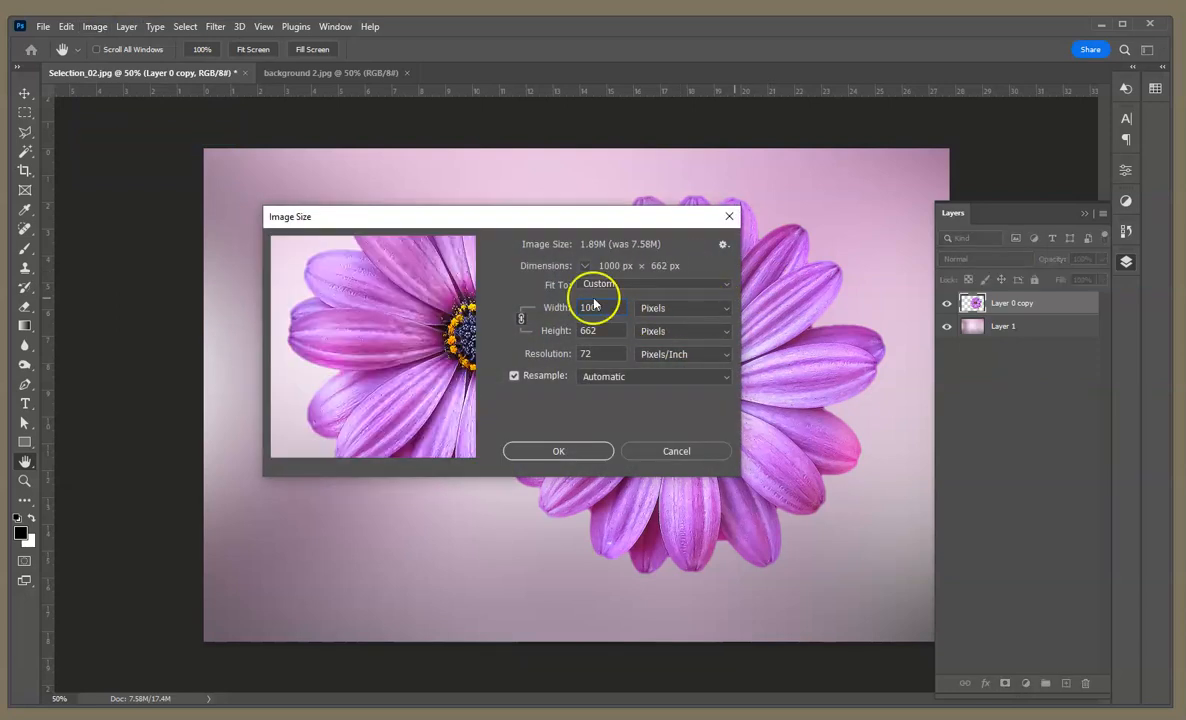
{"action": "left_click", "coordinate": [566, 451]}
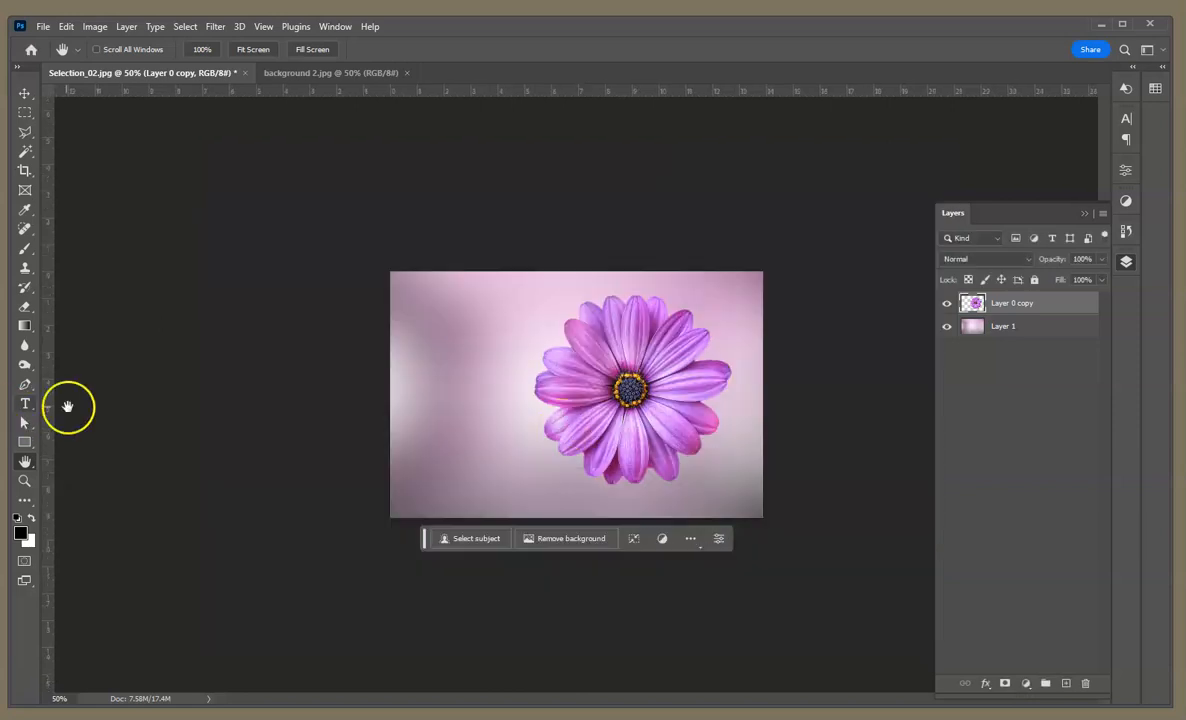
{"action": "double_click", "coordinate": [24, 463]}
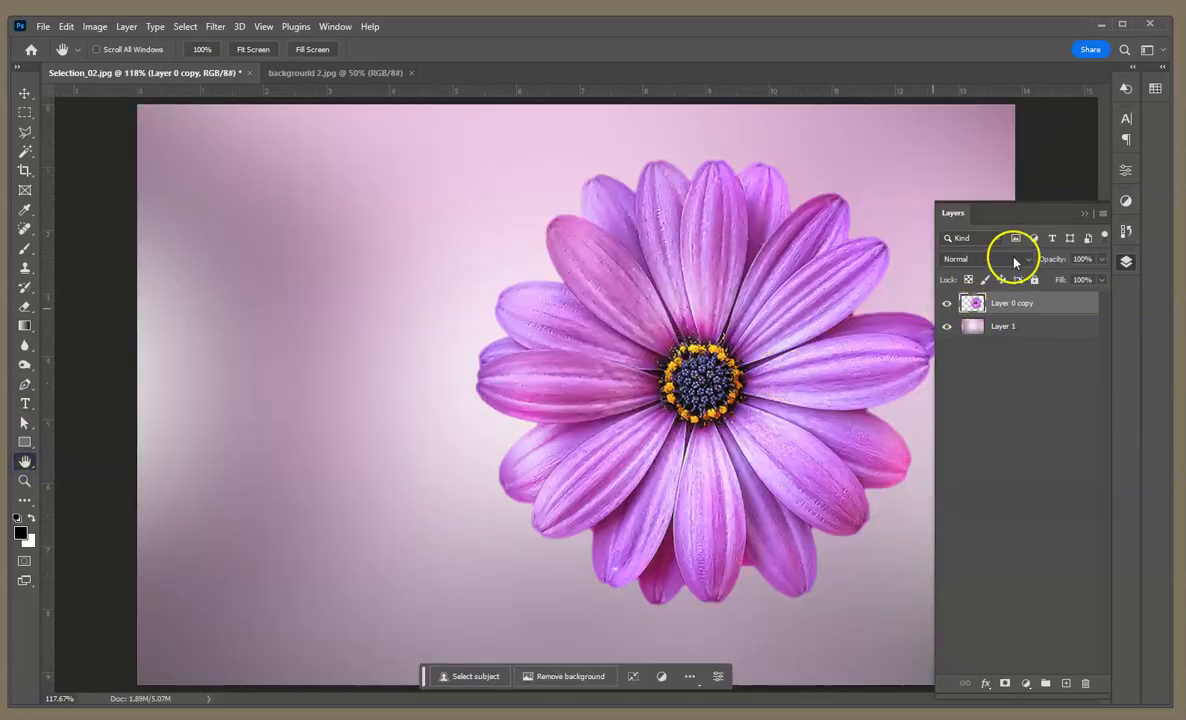
{"action": "left_click", "coordinate": [1084, 213]}
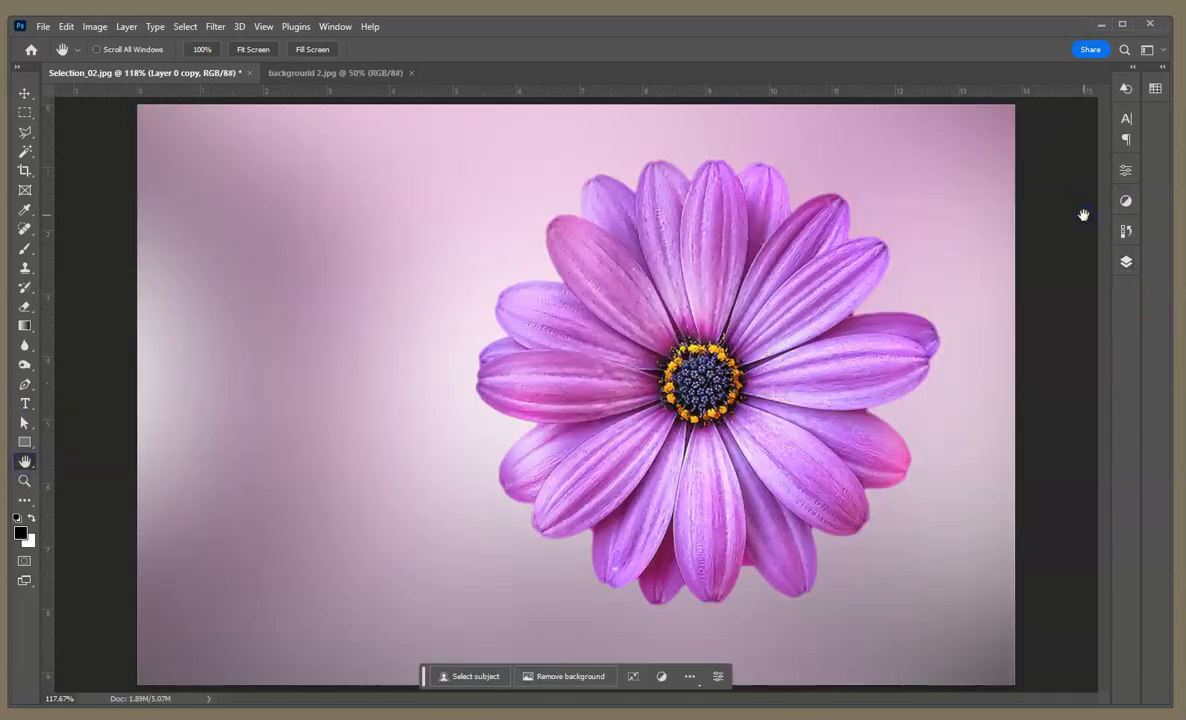
{"action": "left_click", "coordinate": [1126, 261]}
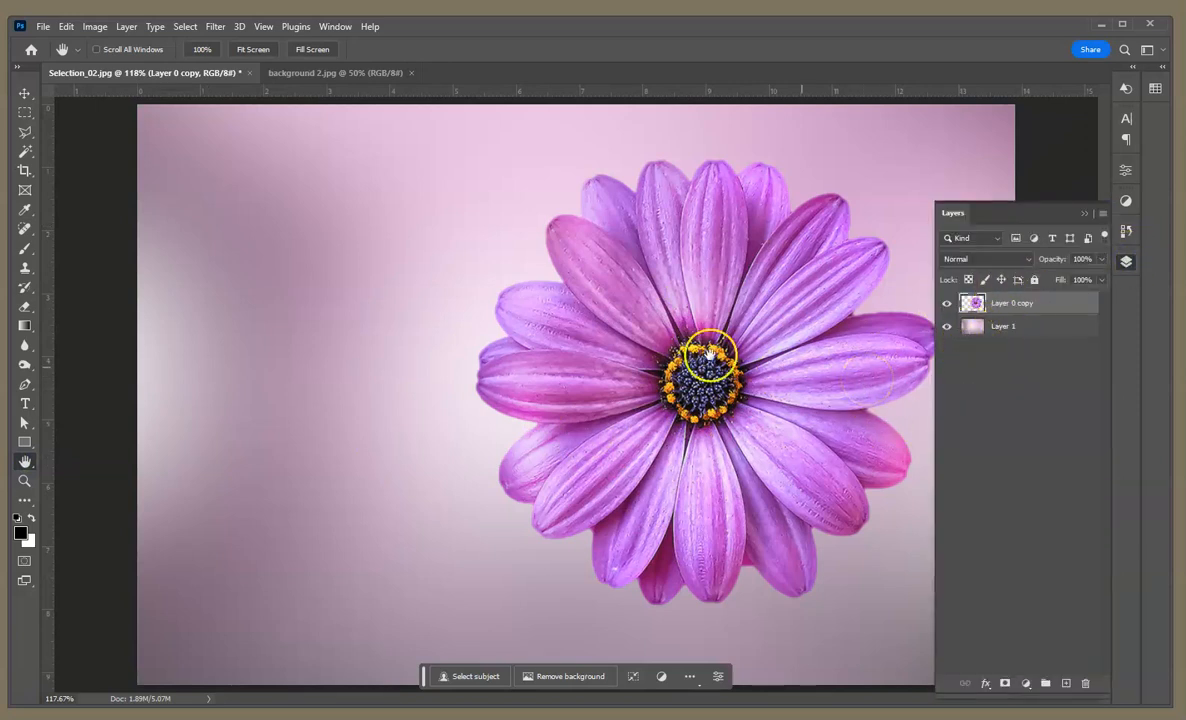
Step: Save the document in Photoshop format in Downloads, prefixing the file name Selection_02 with the author's name and keeping Maximize Compatibility on
{"action": "left_click", "coordinate": [44, 27]}
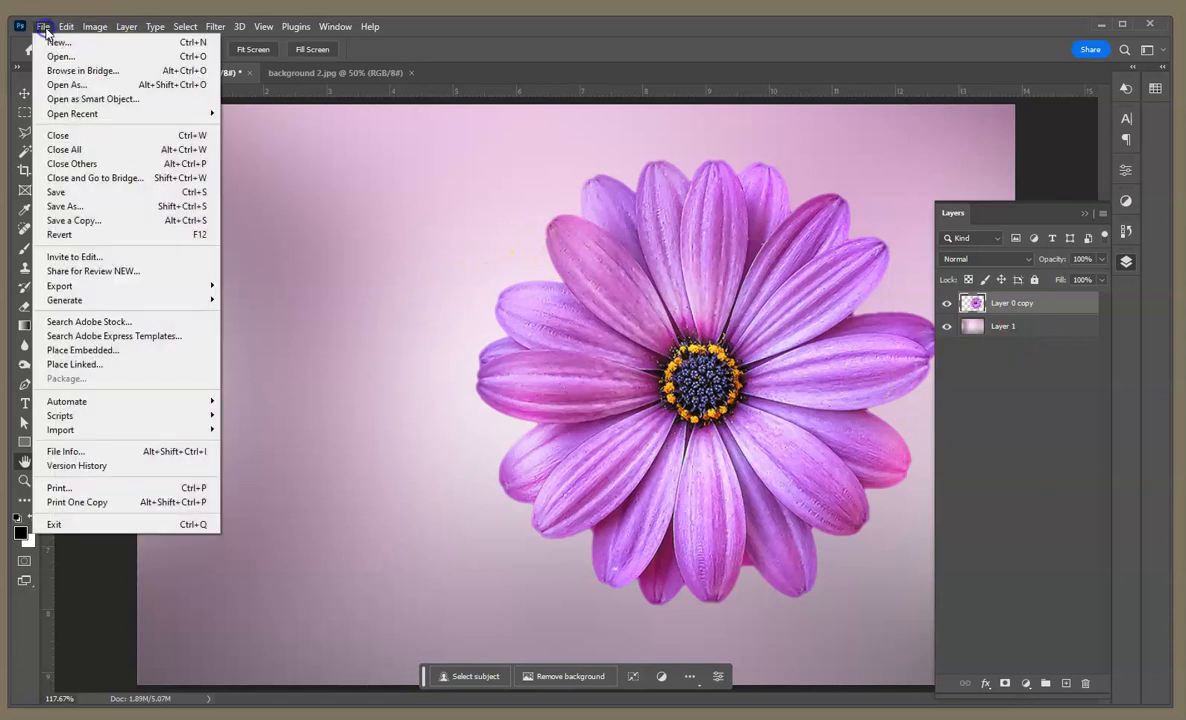
{"action": "left_click", "coordinate": [98, 208]}
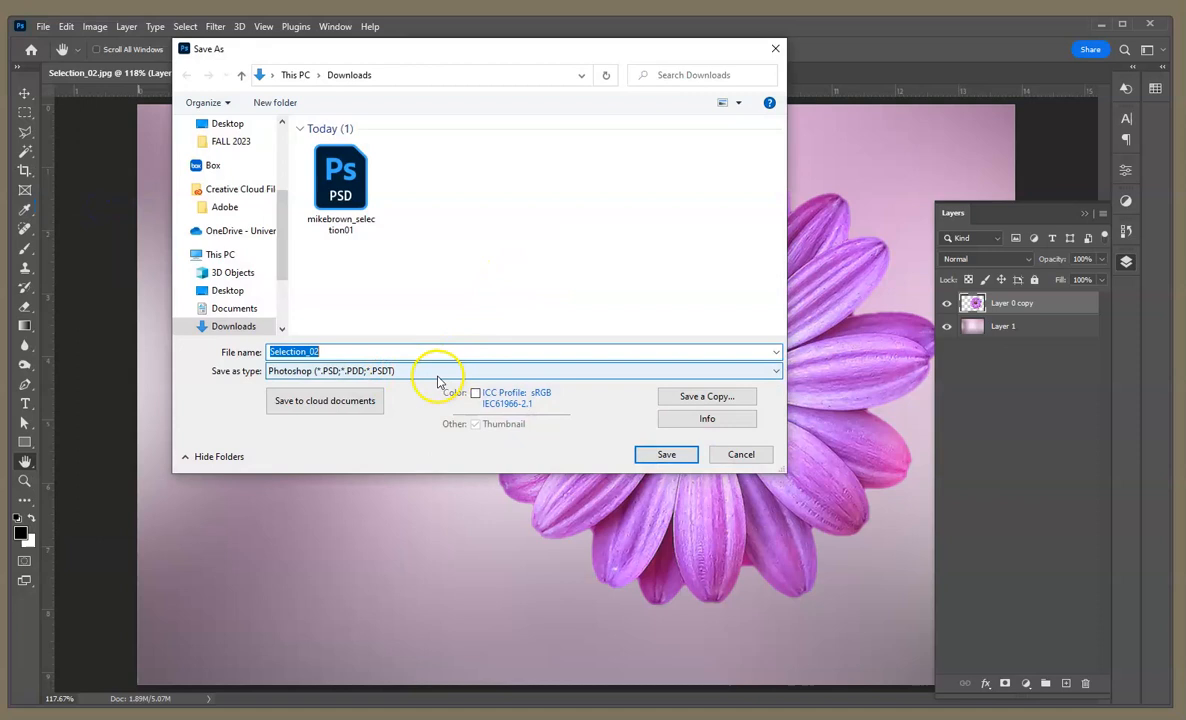
{"action": "left_click", "coordinate": [316, 352]}
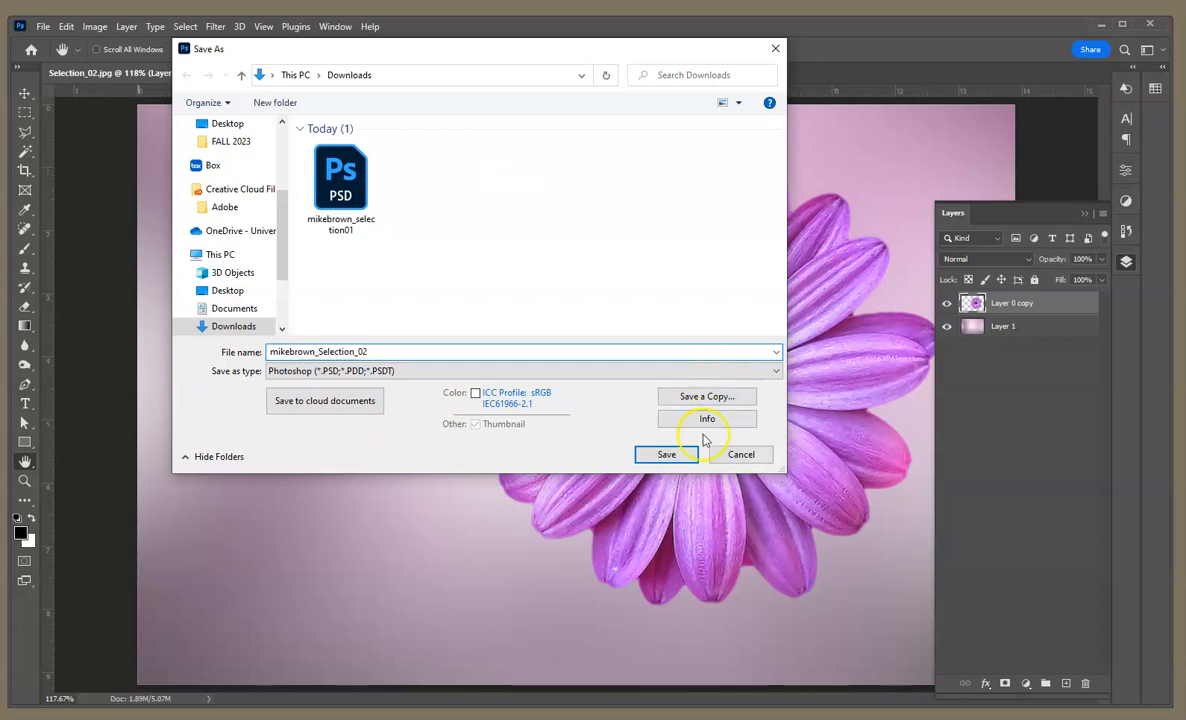
{"action": "left_click", "coordinate": [675, 456]}
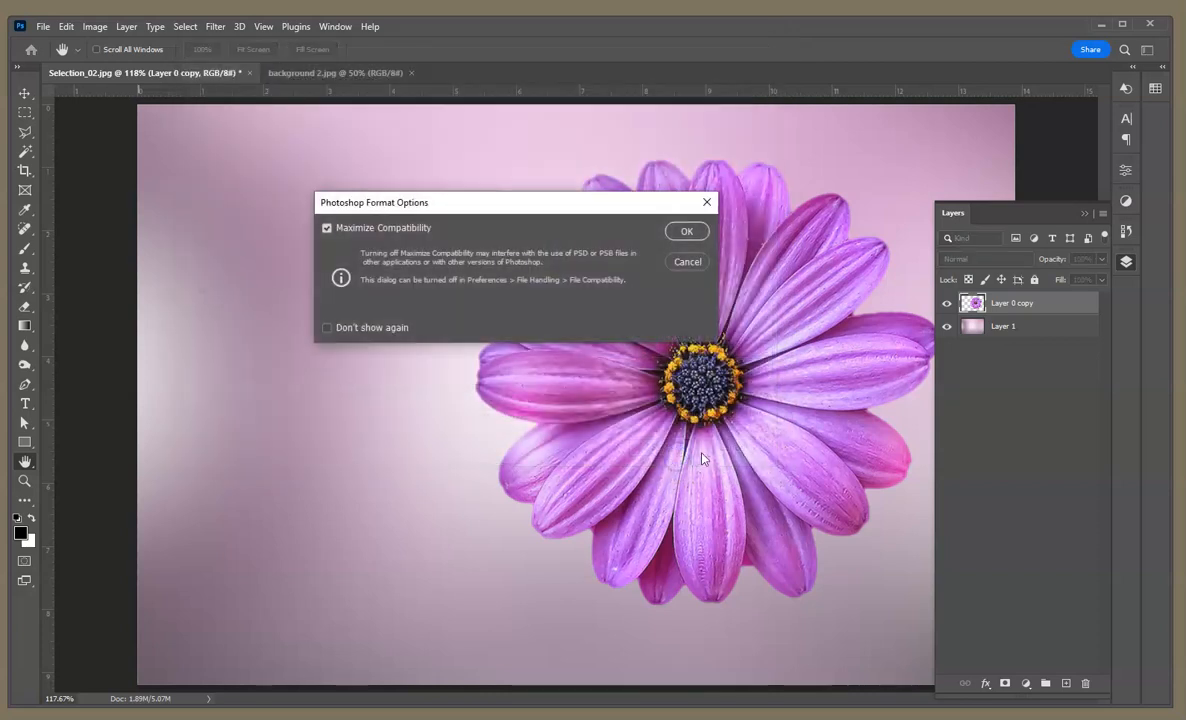
{"action": "left_click", "coordinate": [704, 234]}
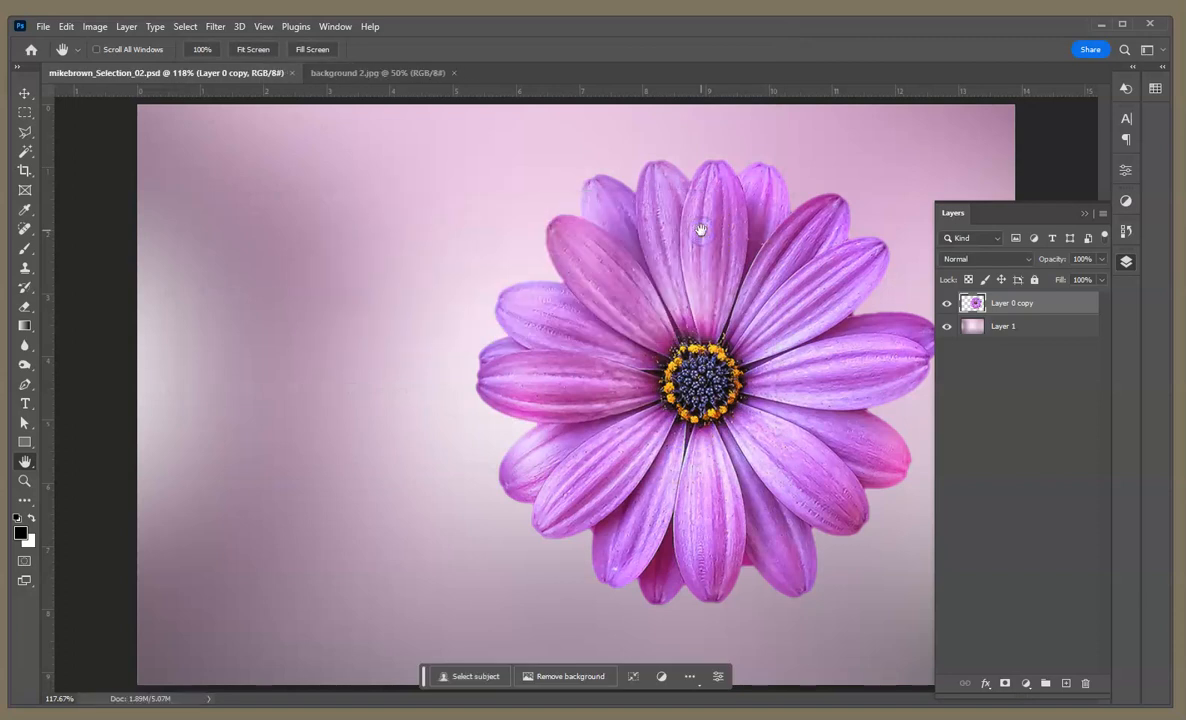
Step: Switch to the Downloads folder in File Explorer and check the saved Photoshop files
{"action": "left_click", "coordinate": [1100, 23]}
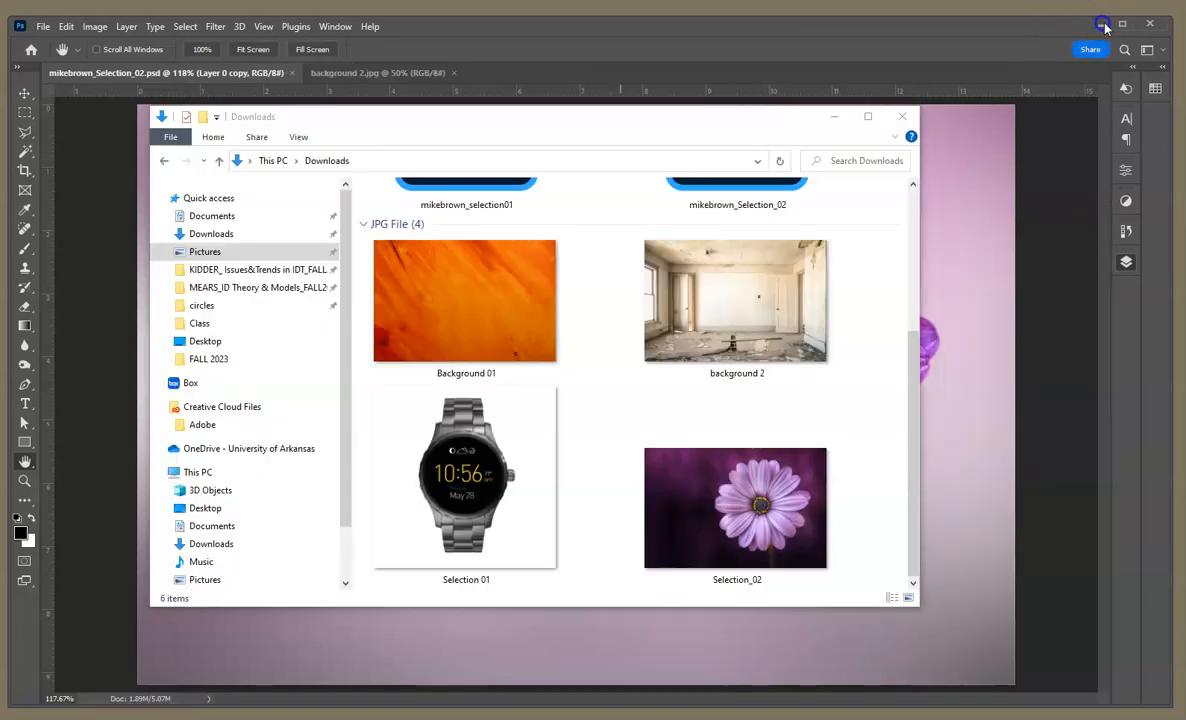
{"action": "scroll", "coordinate": [839, 323], "scroll_direction": "up", "scroll_amount": 2}
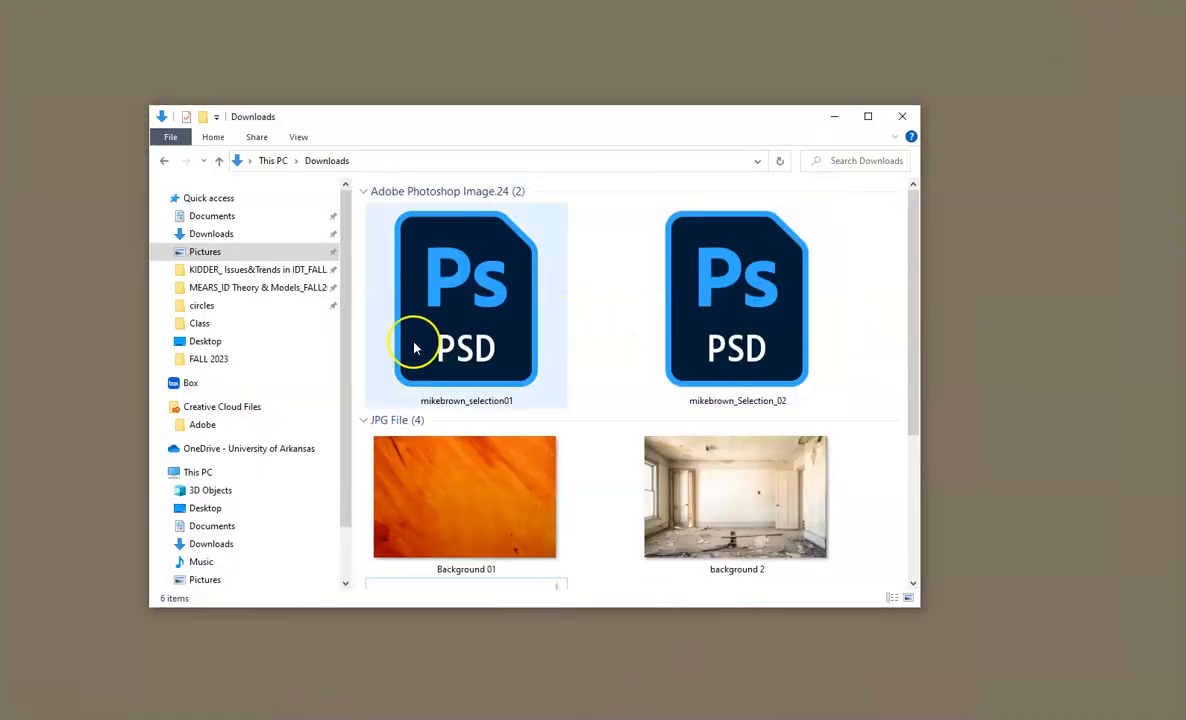